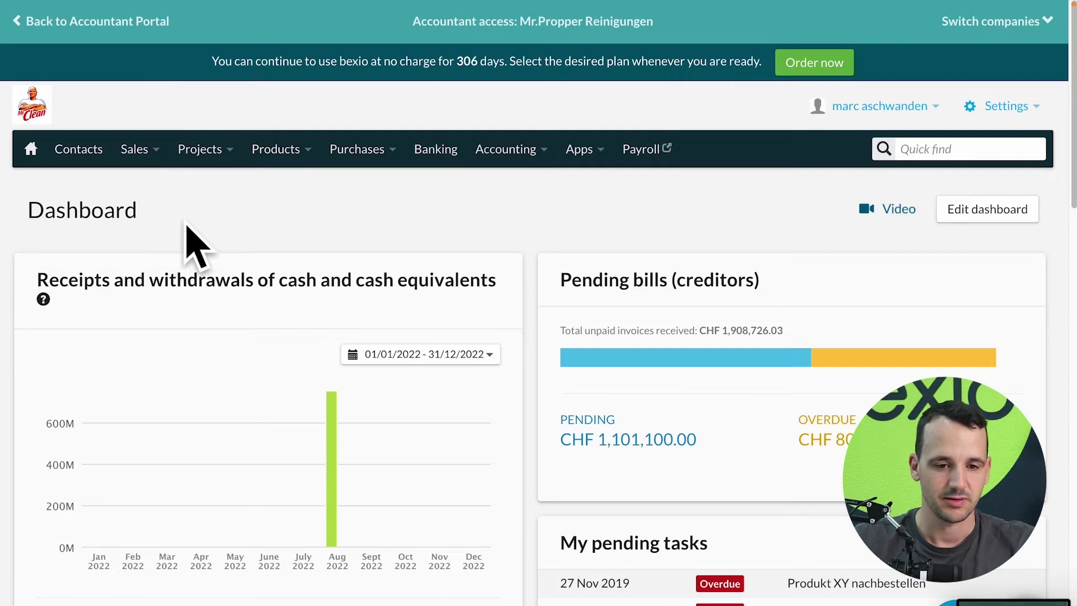
- Rearrange the dashboard widgets, moving Pending bills to the top-left slot
left_click_drag(24, 207, 173, 216)
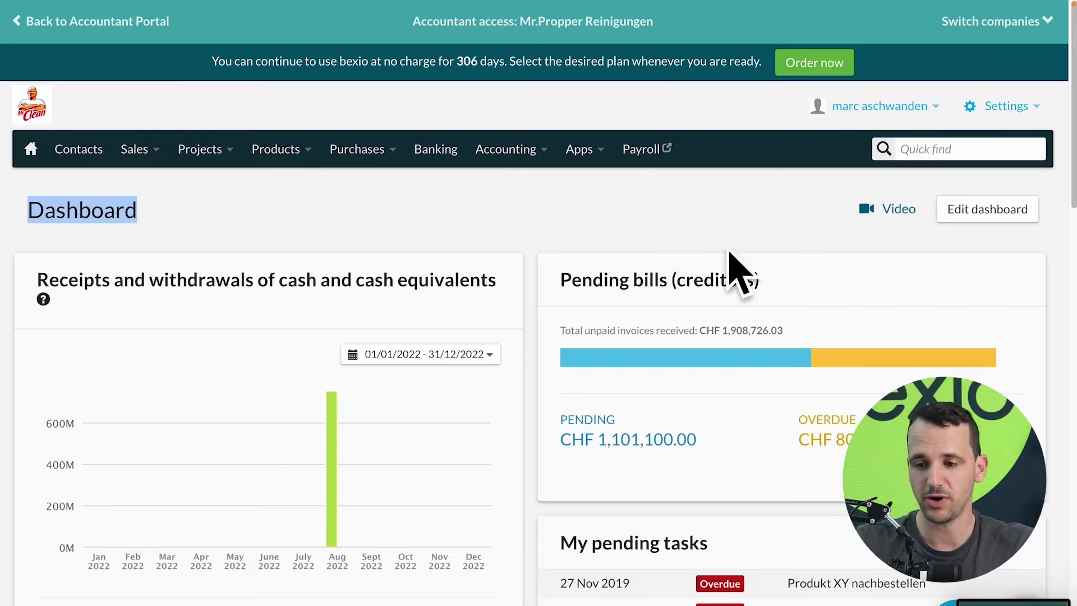
left_click(966, 216)
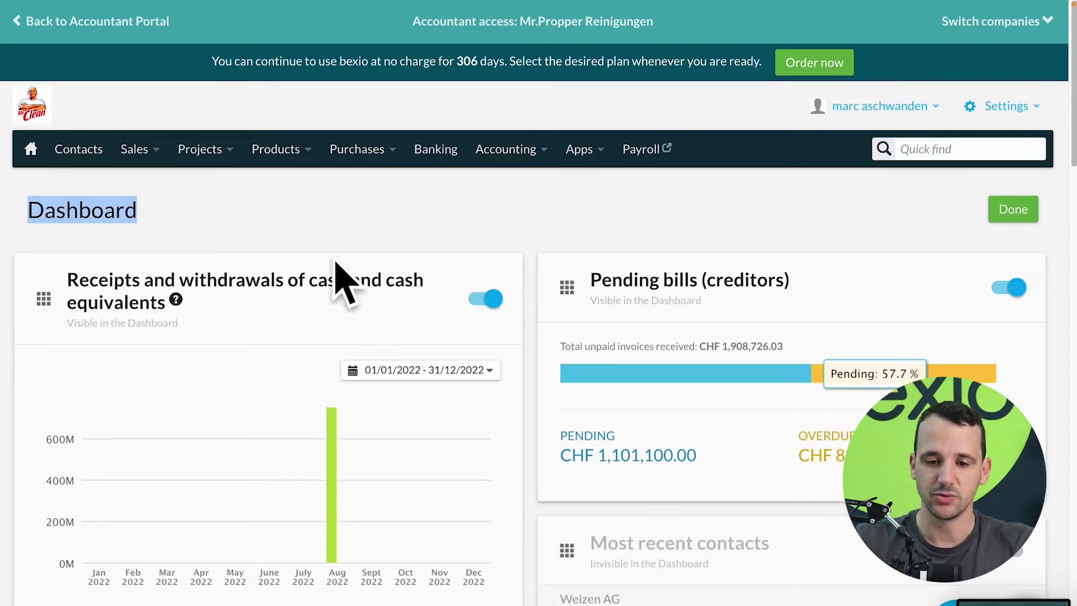
scroll(454, 269, "down", 3)
left_click(492, 143)
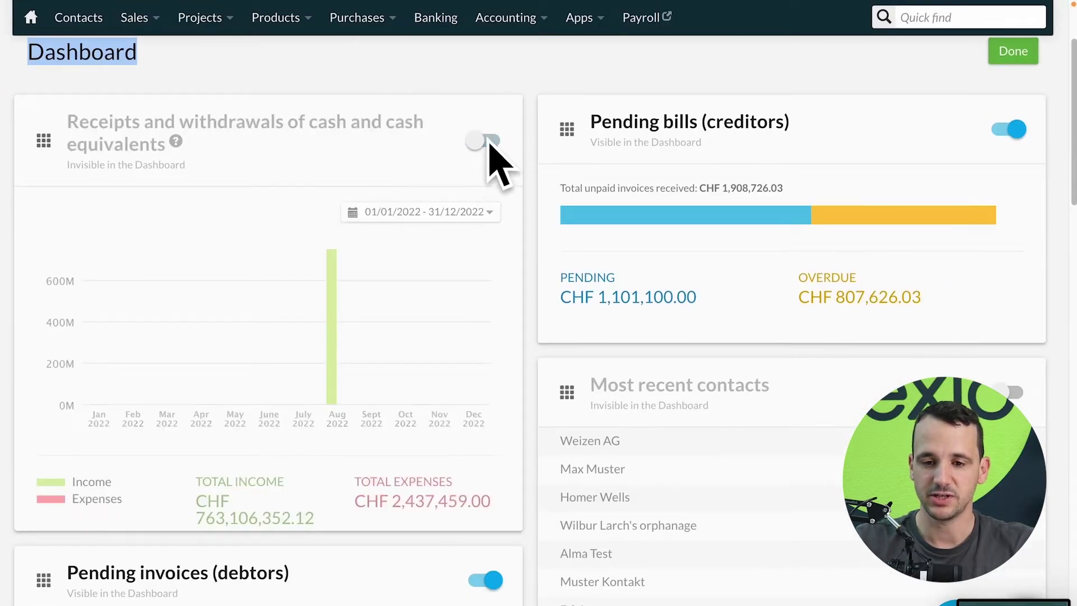
left_click(484, 145)
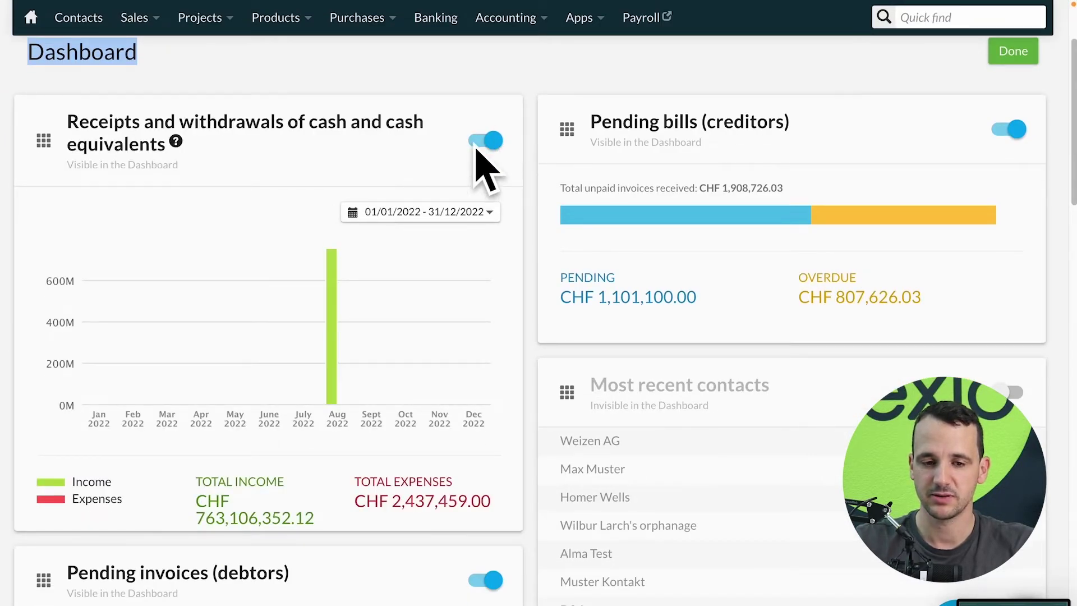
left_click_drag(557, 125, 566, 187)
left_click(570, 140)
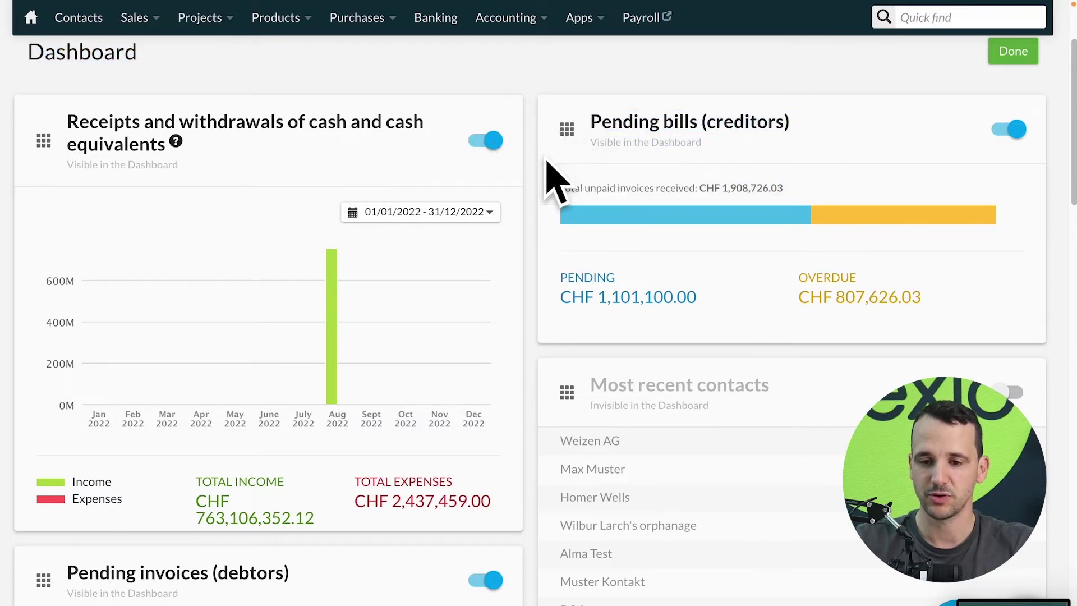
left_click_drag(567, 133, 605, 122)
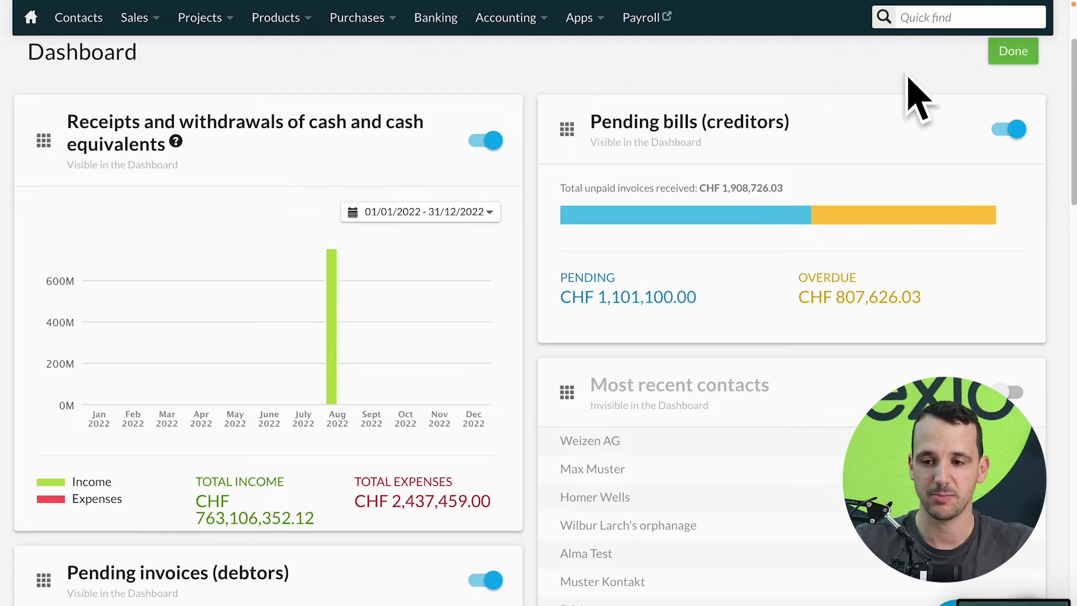
left_click(996, 52)
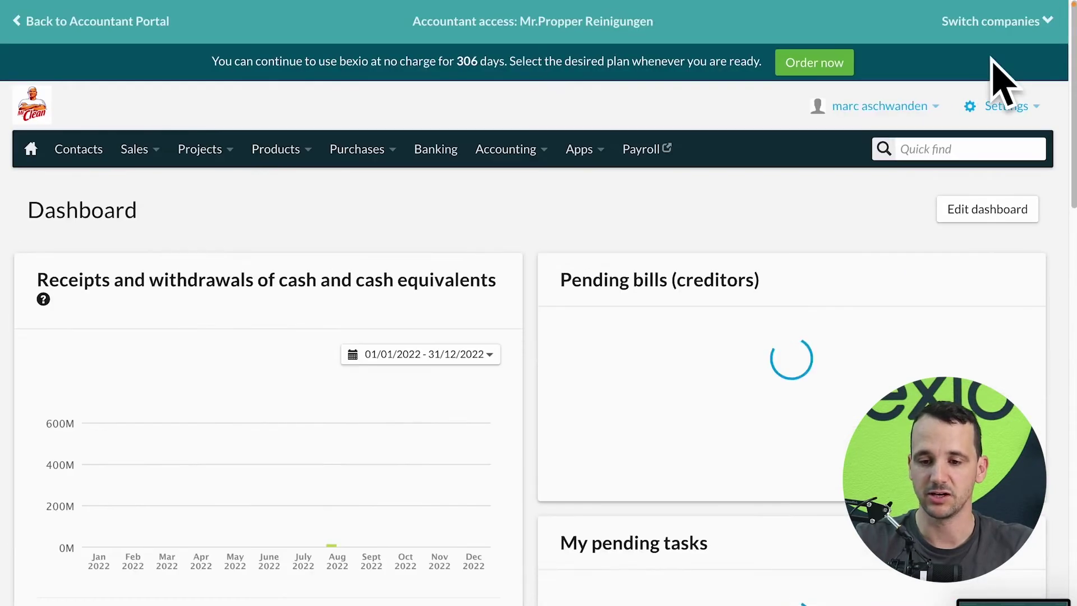
scroll(772, 233, "down", 3)
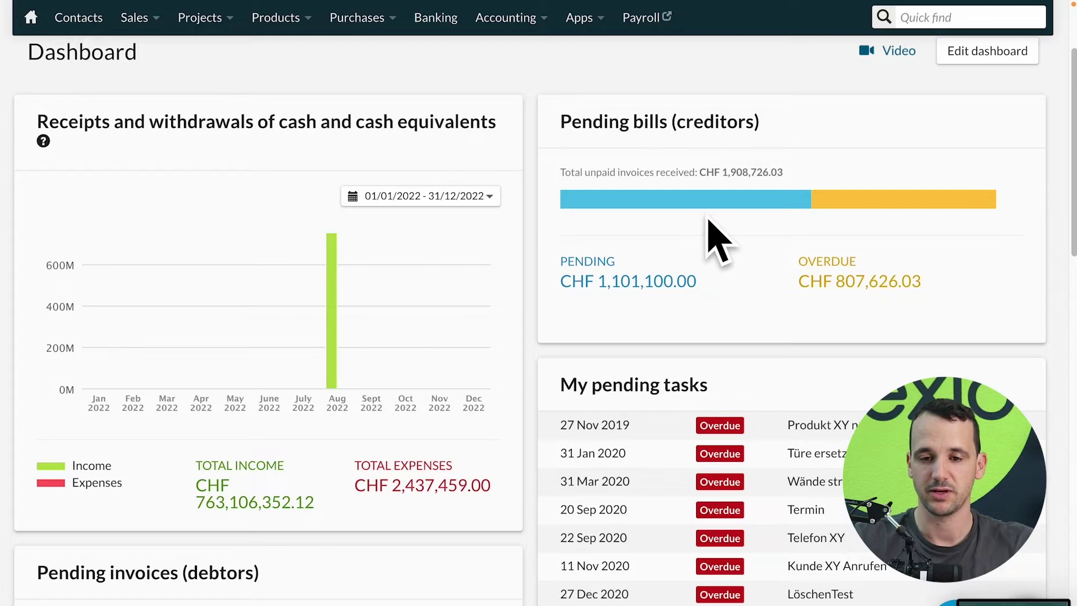
- Go to Settings > Document templates and open Standardvorlage to view its logo, colours and preview
scroll(709, 221, "up", 1)
scroll(709, 220, "up", 3)
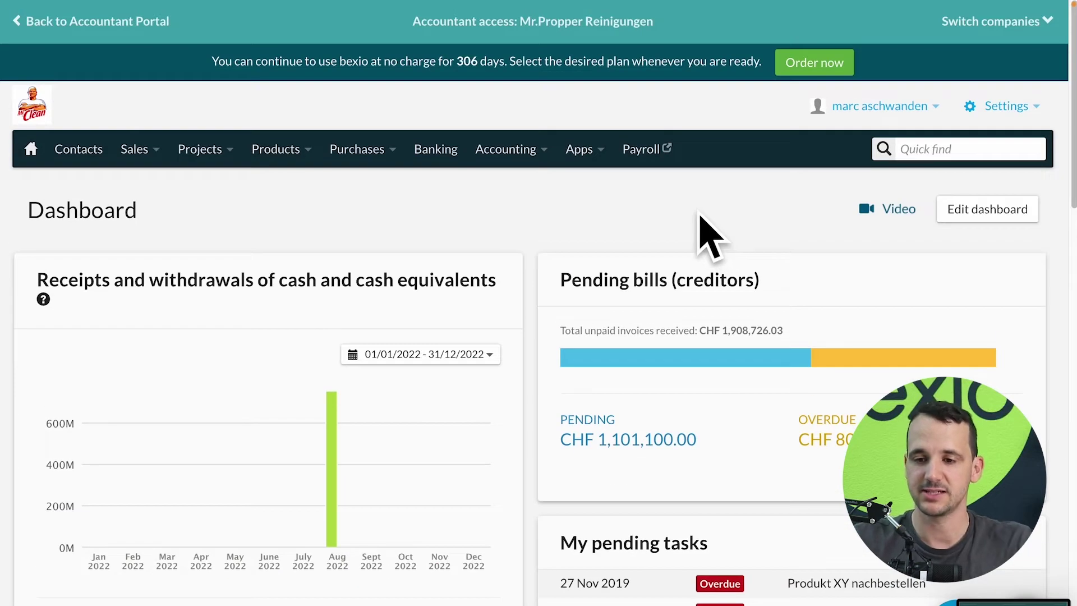
left_click(1002, 107)
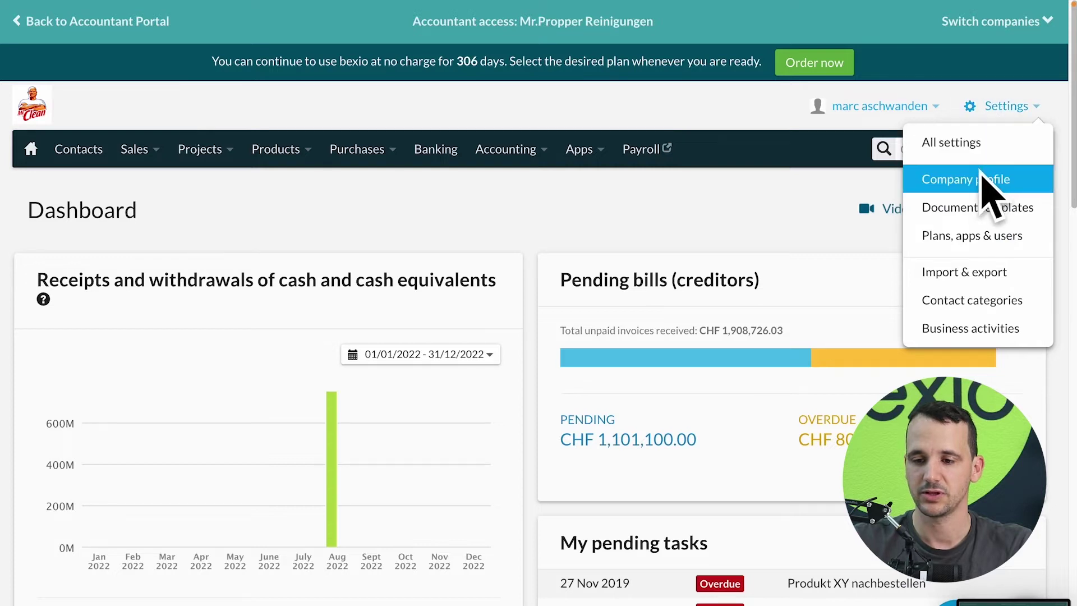
left_click(959, 208)
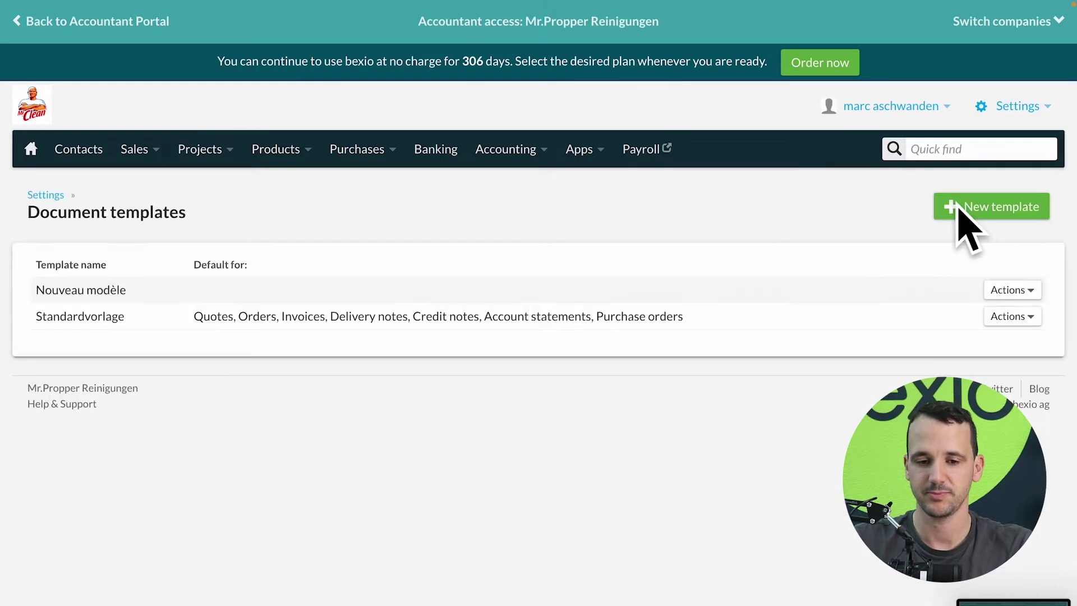
left_click(139, 325)
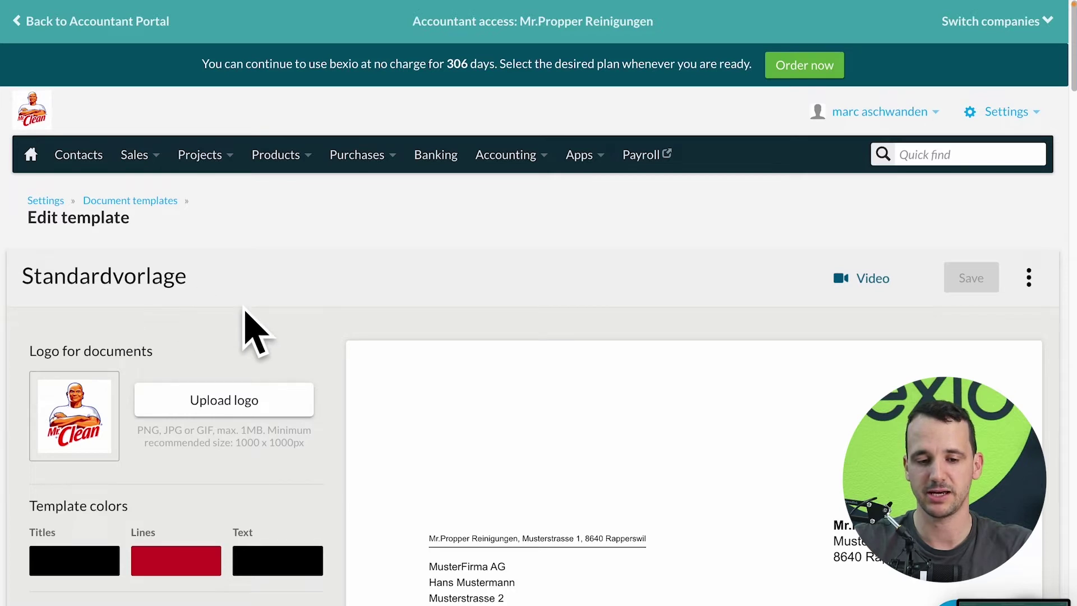
scroll(224, 292, "down", 1)
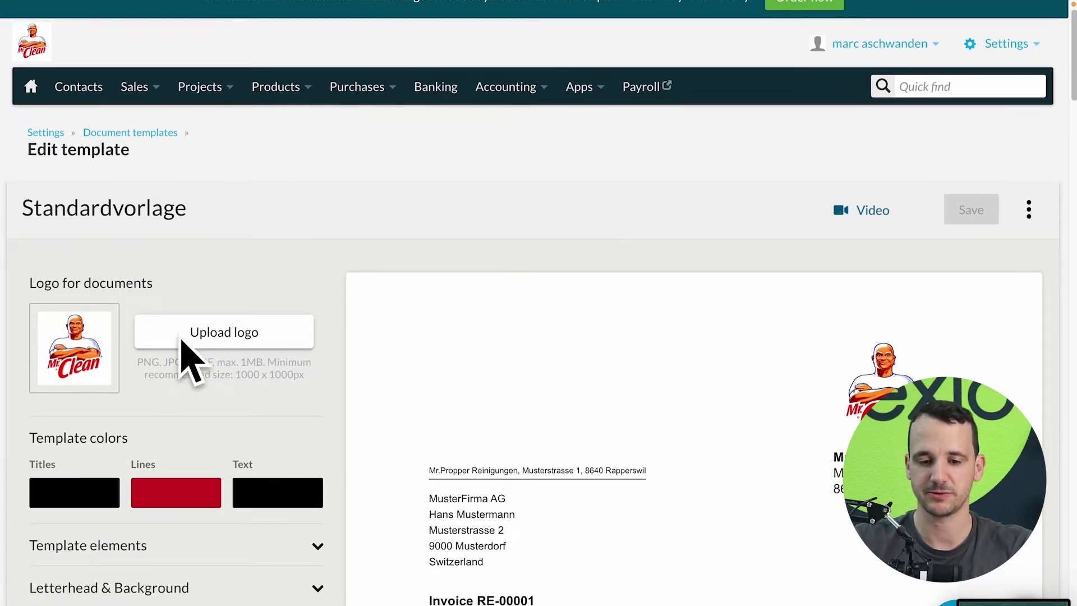
scroll(179, 337, "down", 4)
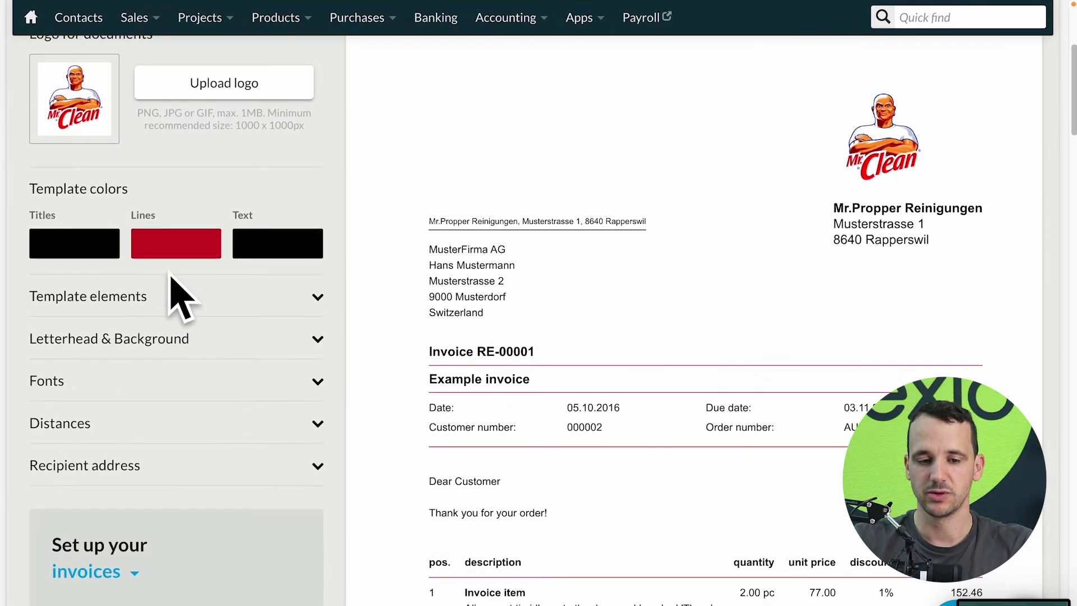
- Preview the template titles in light green, red, dark blue, purple, orange, yellow and brown
left_click(89, 236)
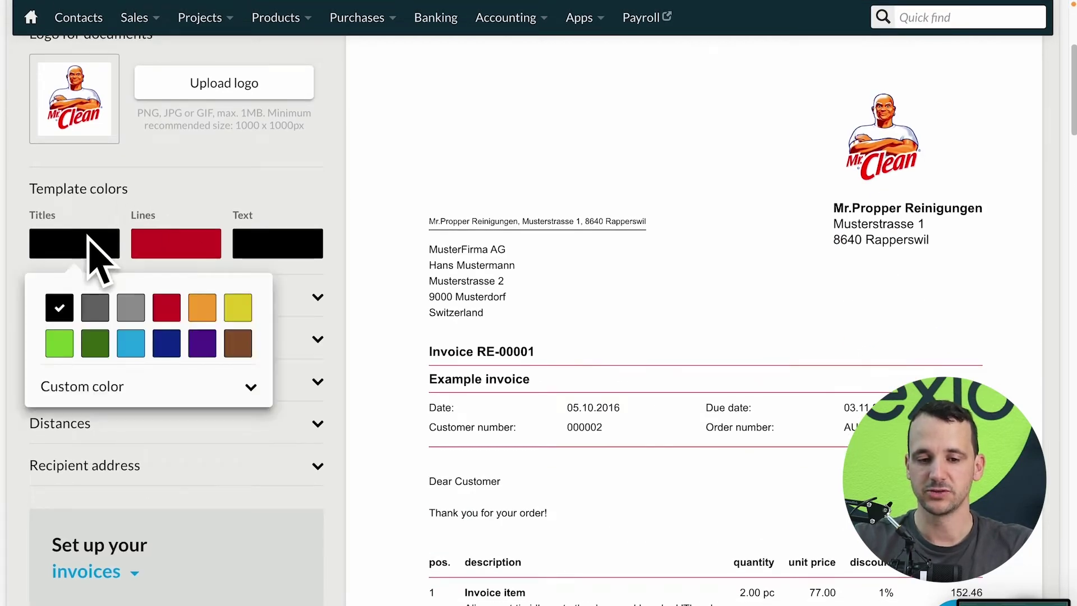
left_click(56, 343)
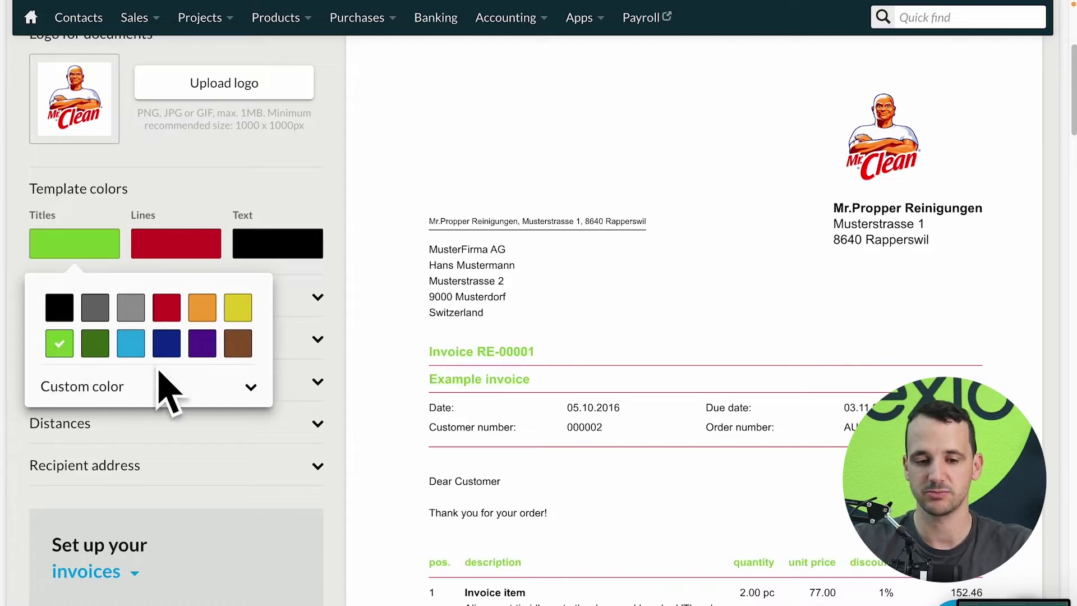
left_click(166, 309)
left_click(167, 343)
left_click(202, 342)
left_click(203, 311)
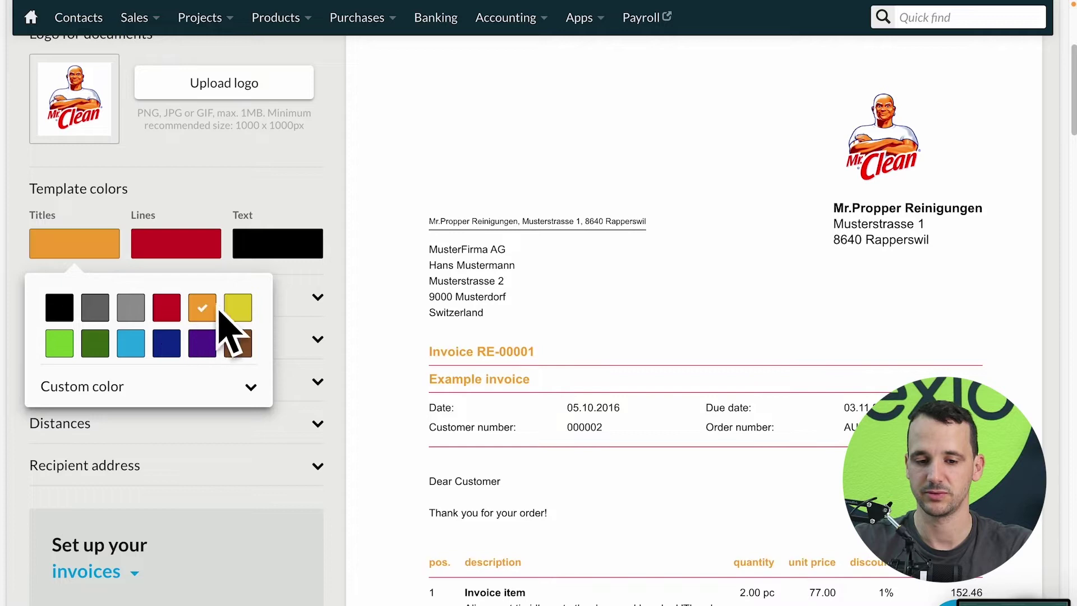
left_click(239, 309)
left_click(238, 344)
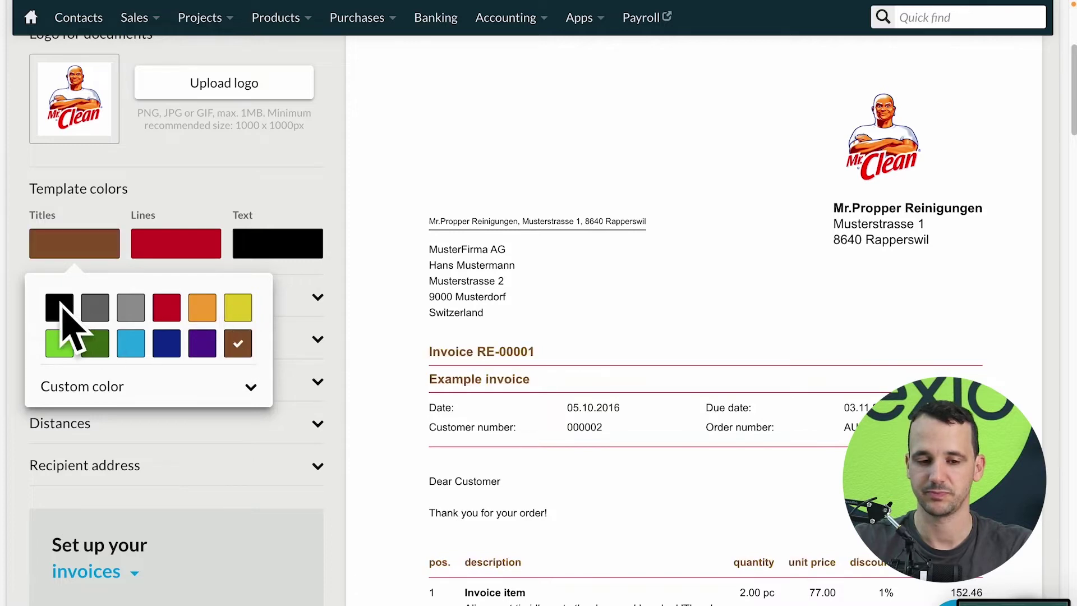
- Set the titles back to black and show the Arial 9/11 pt font settings
left_click(62, 308)
left_click(209, 174)
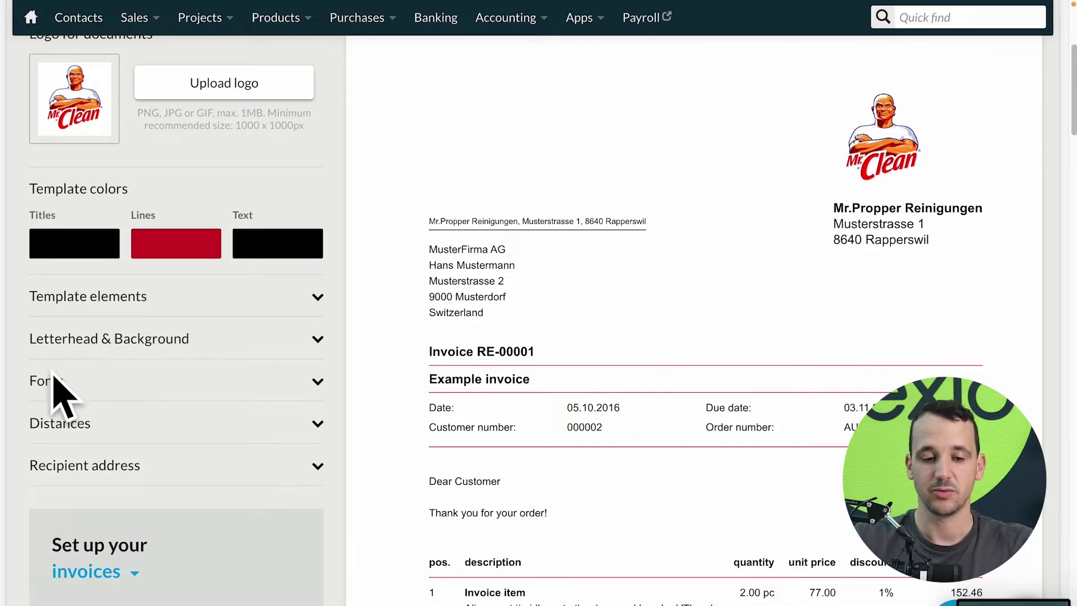
left_click(73, 403)
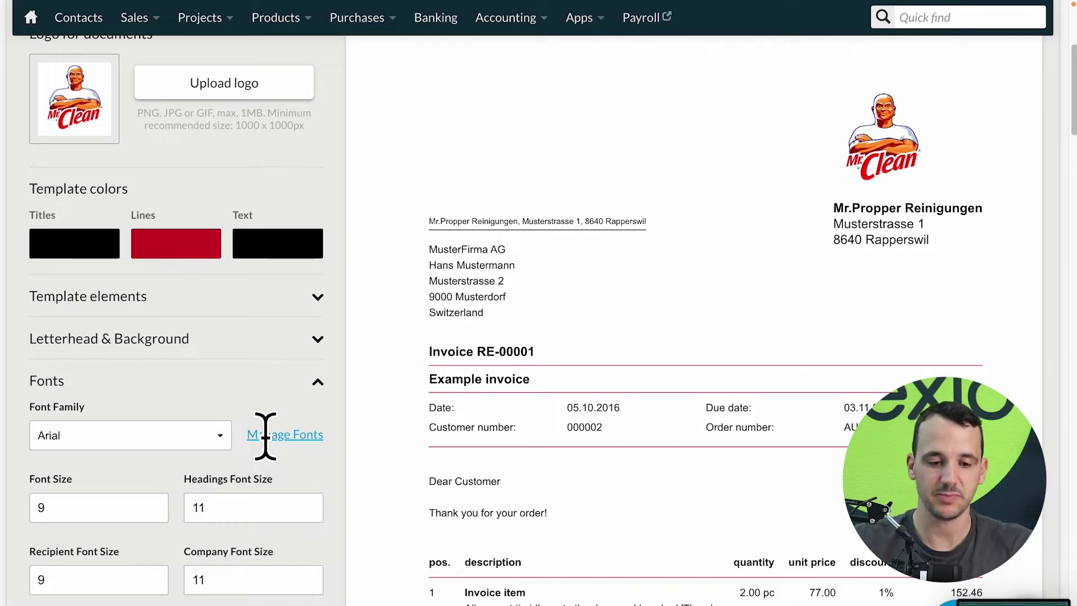
- Preview the recipient address on the right, then put it back on the left
left_click(254, 387)
scroll(176, 385, "down", 2)
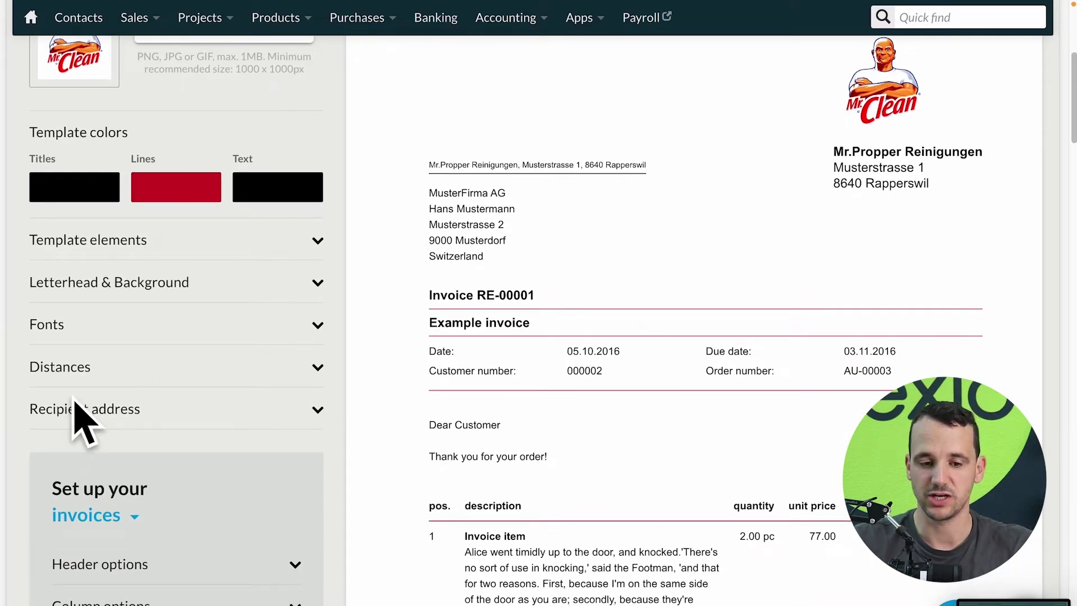
left_click(77, 406)
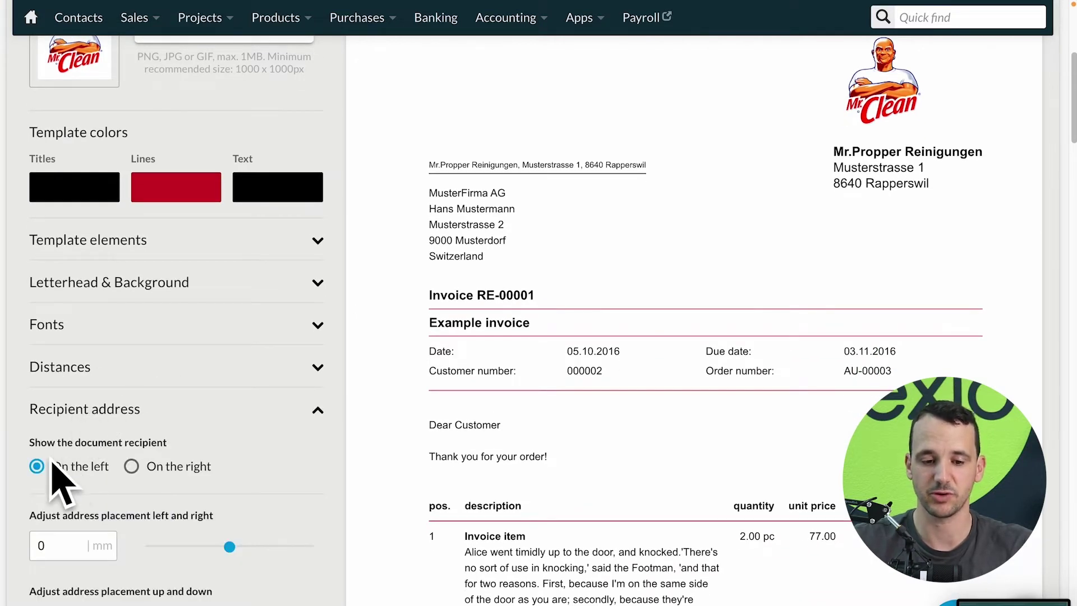
left_click(137, 471)
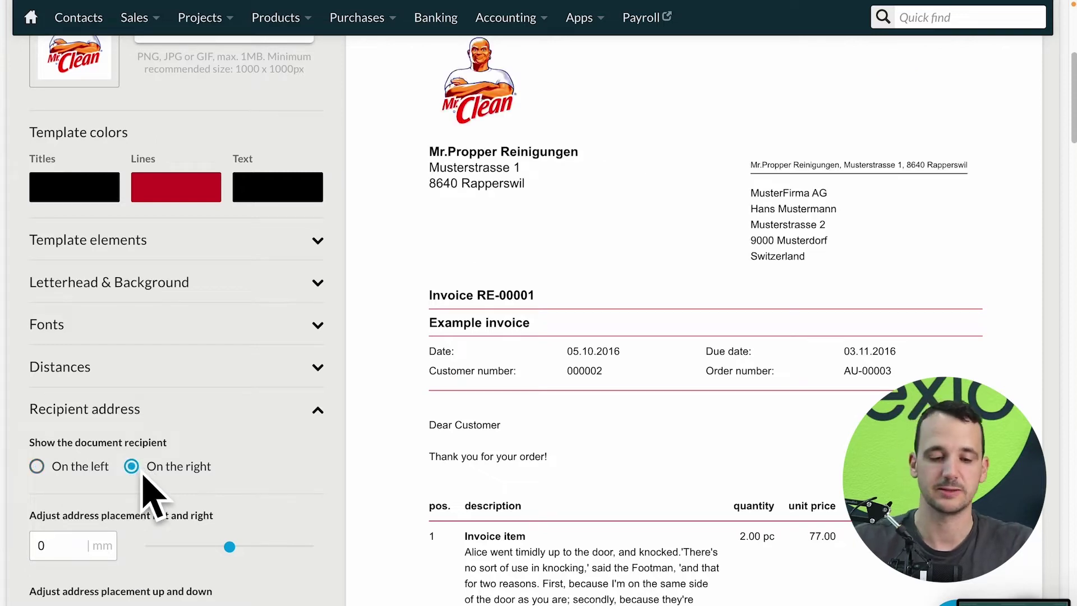
left_click(67, 476)
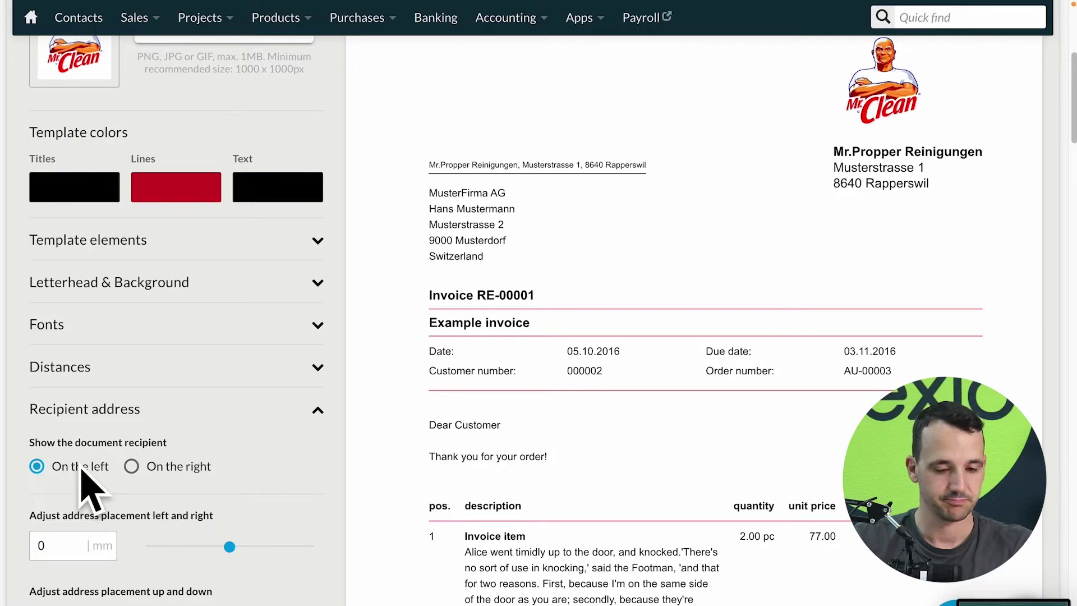
scroll(90, 489, "down", 8)
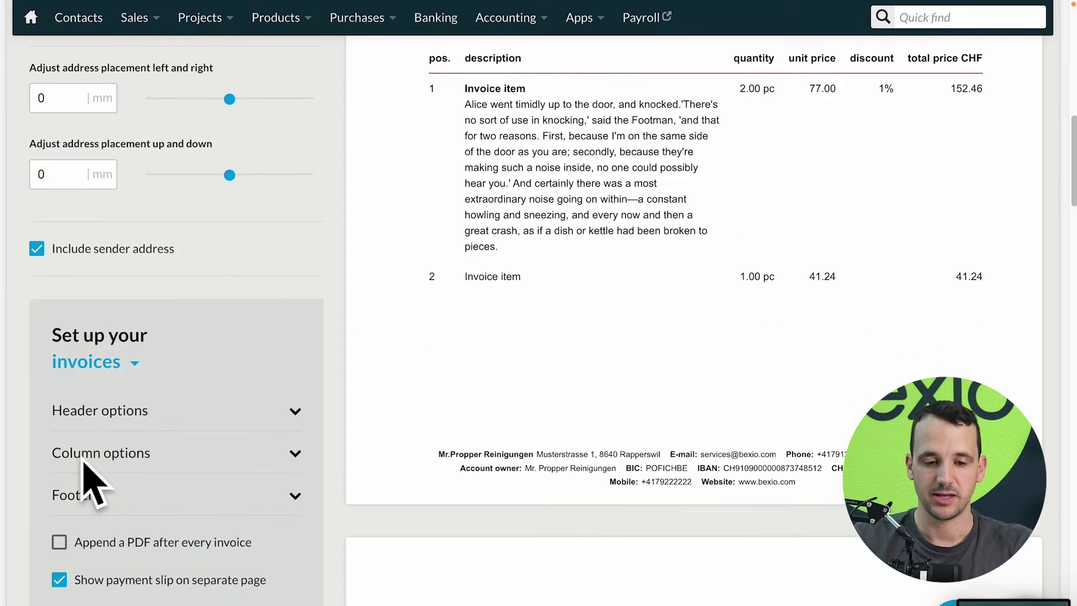
- Expand the invoice Footer settings to review their company-detail checkboxes, then return to the top
scroll(51, 269, "down", 3)
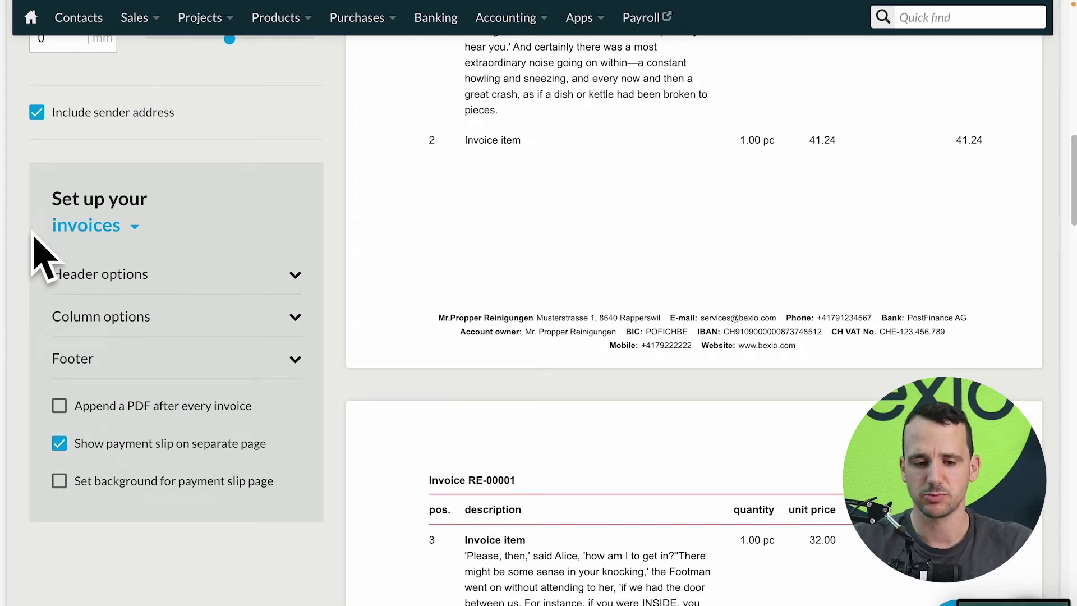
left_click(89, 360)
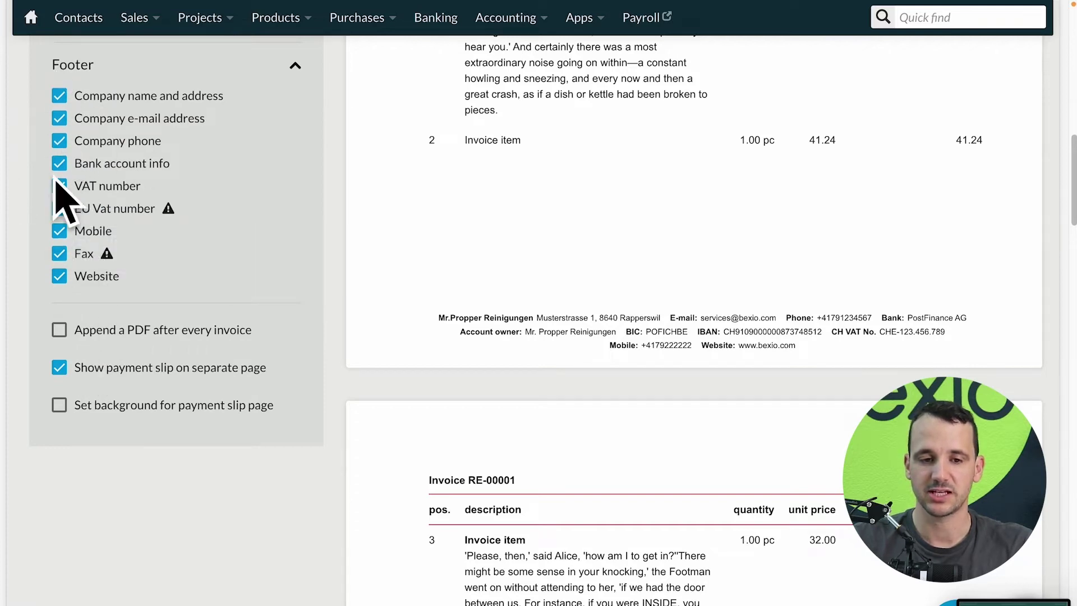
scroll(68, 152, "up", 1)
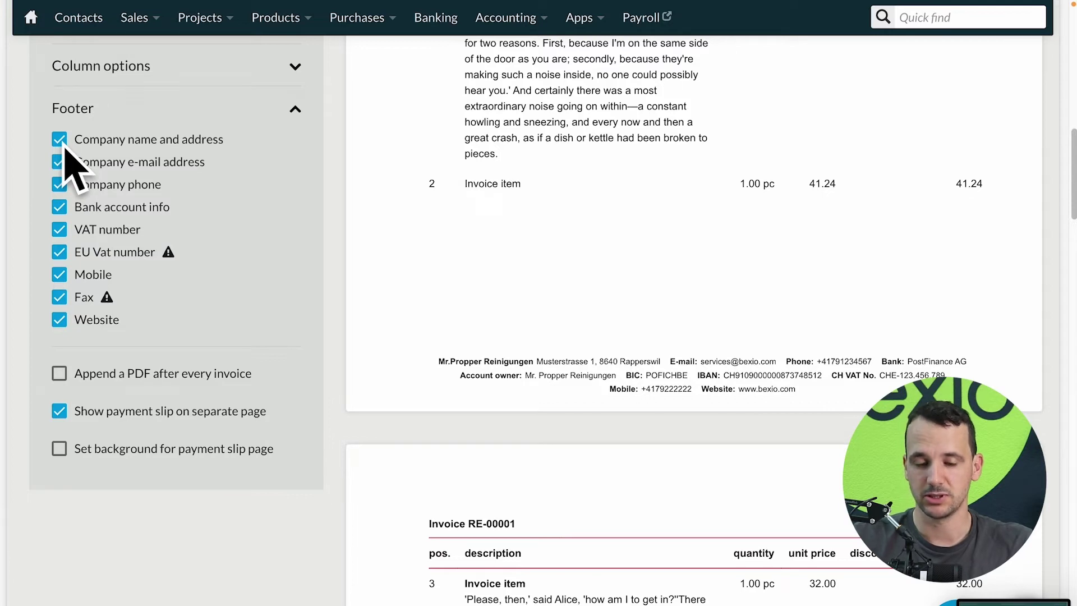
scroll(65, 151, "up", 1)
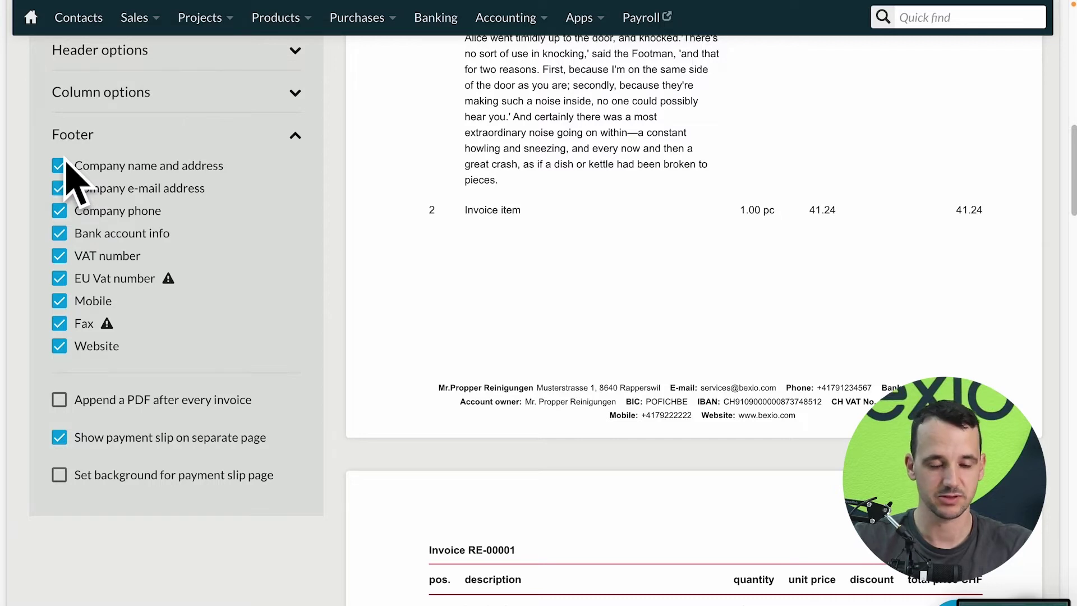
scroll(68, 168, "up", 10)
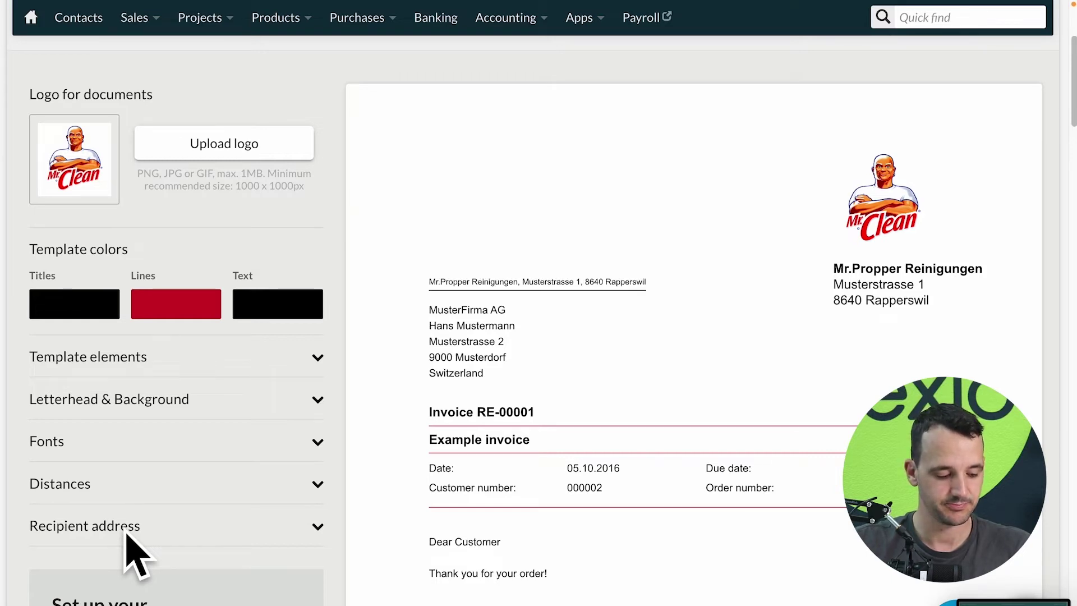
scroll(457, 421, "up", 5)
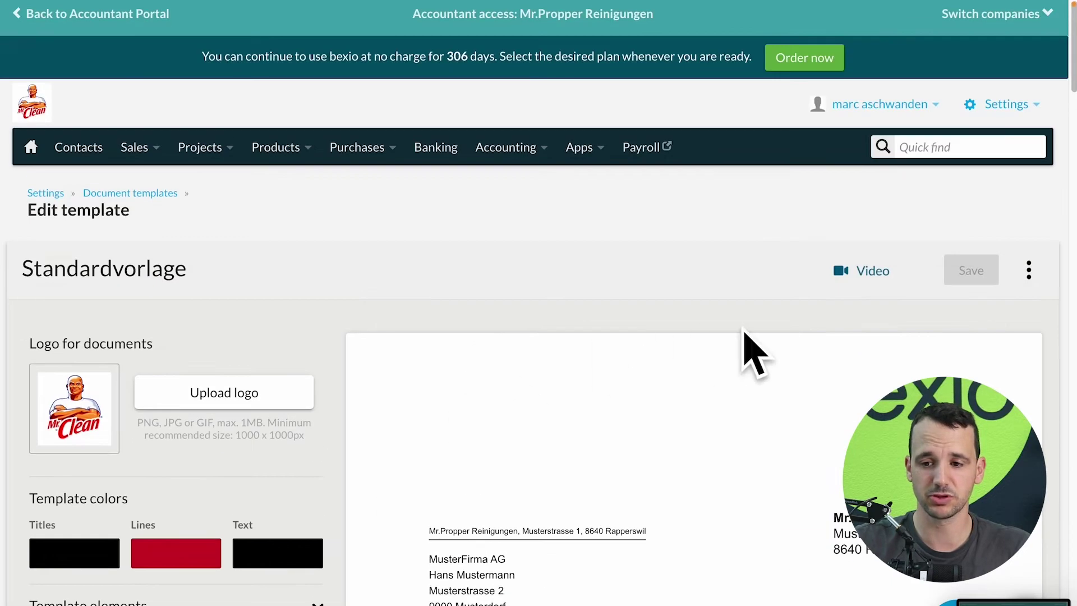
- Return to the document templates list via the breadcrumb and bring up the Sales menu
left_click(155, 198)
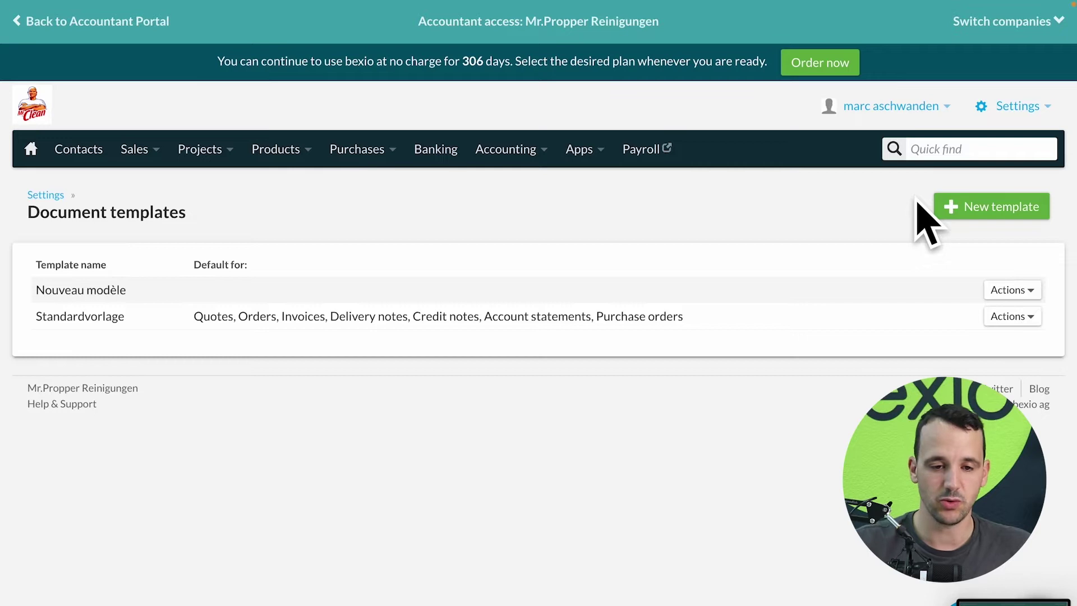
left_click(154, 149)
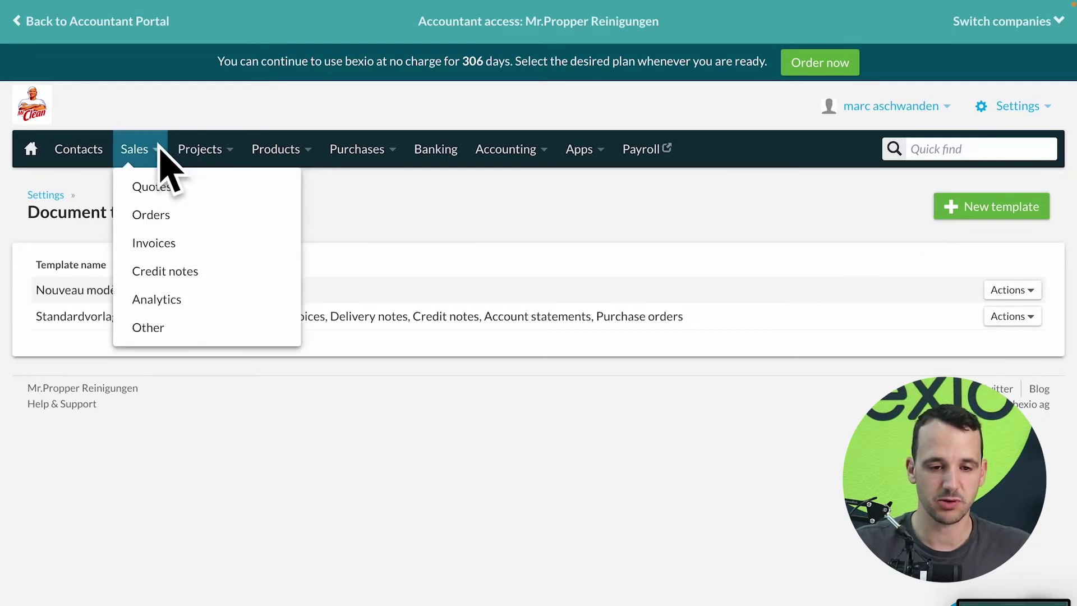
- Create quote 597-2022 under Sales > Quotes with contact bexio AG, found by searching 'bex'
left_click(167, 194)
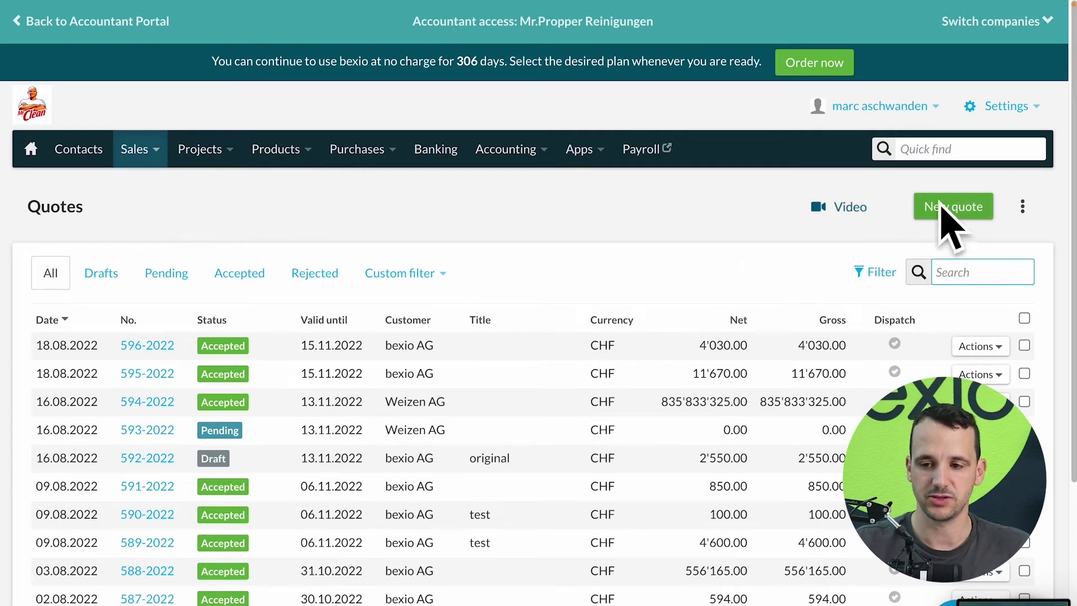
left_click(959, 207)
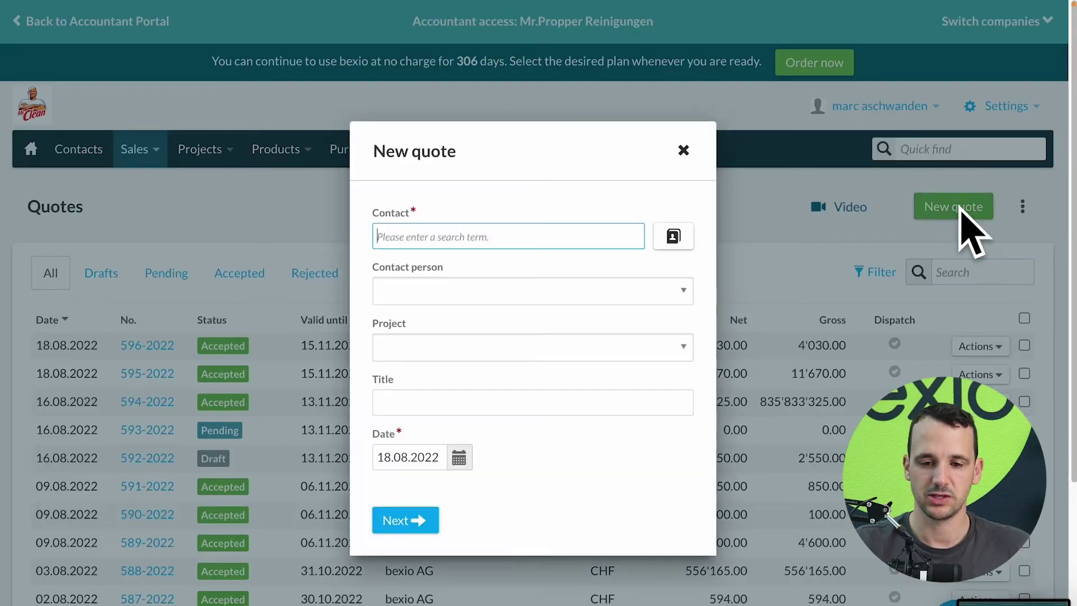
type("bex")
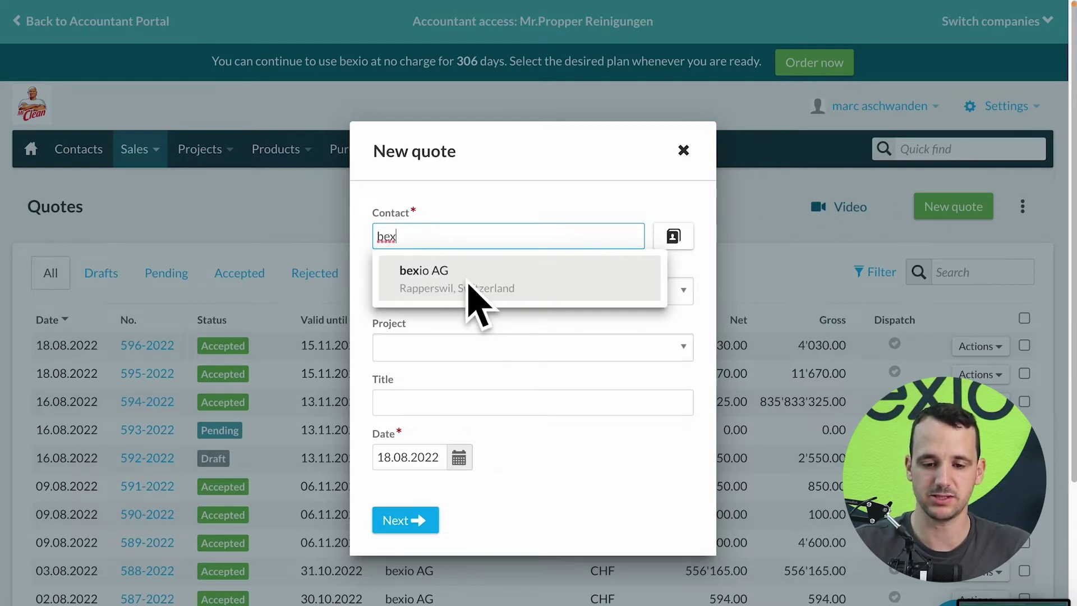
left_click(470, 283)
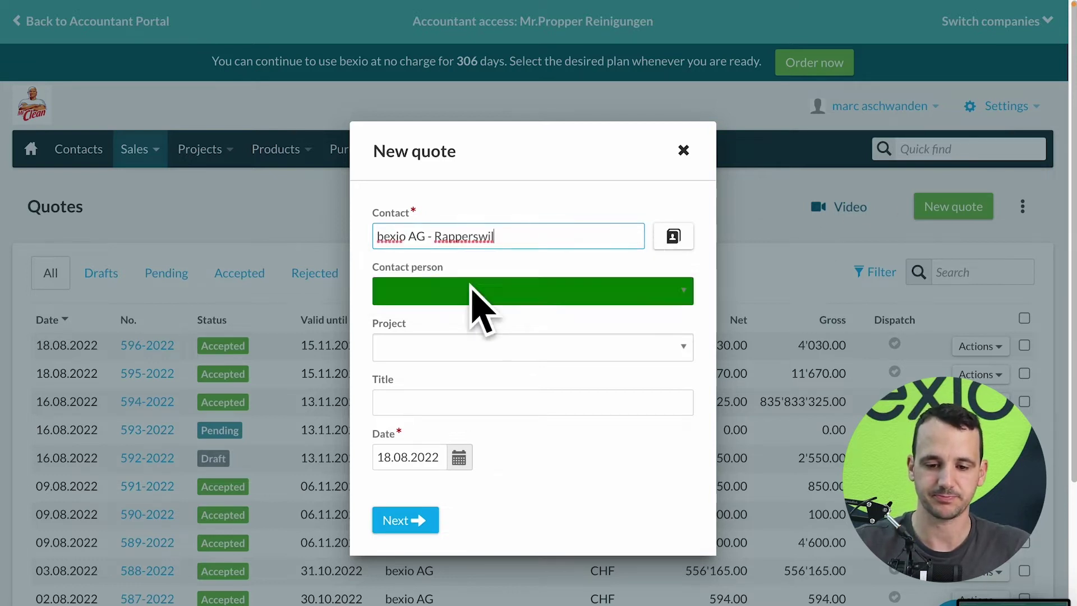
left_click(428, 521)
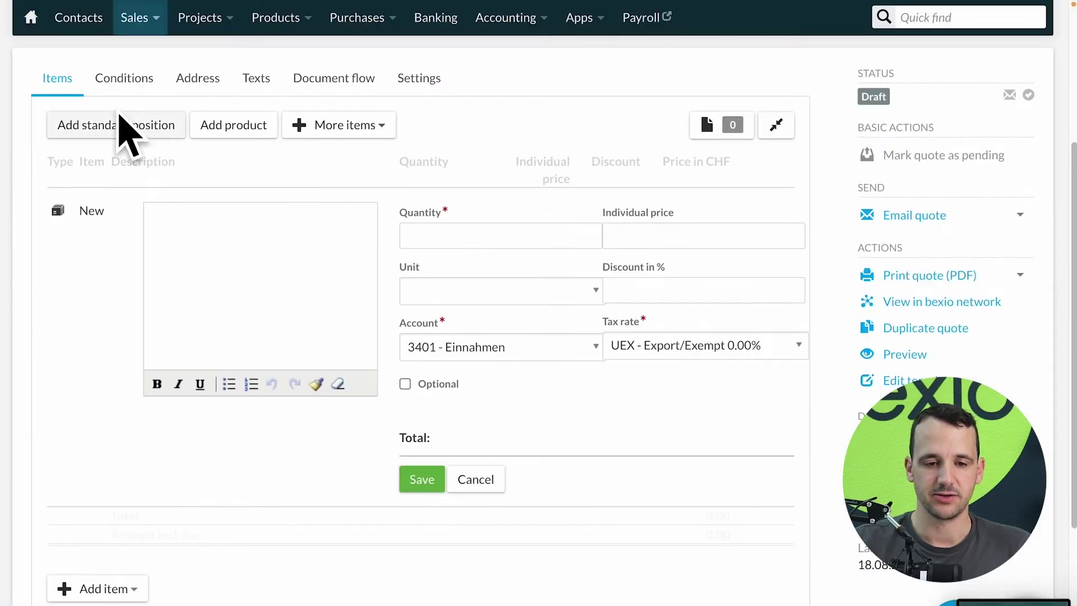
- Add an 'Apples' line item with quantity 1234 at 1.00 each and save it
scroll(125, 132, "up", 5)
left_click_drag(41, 209, 105, 213)
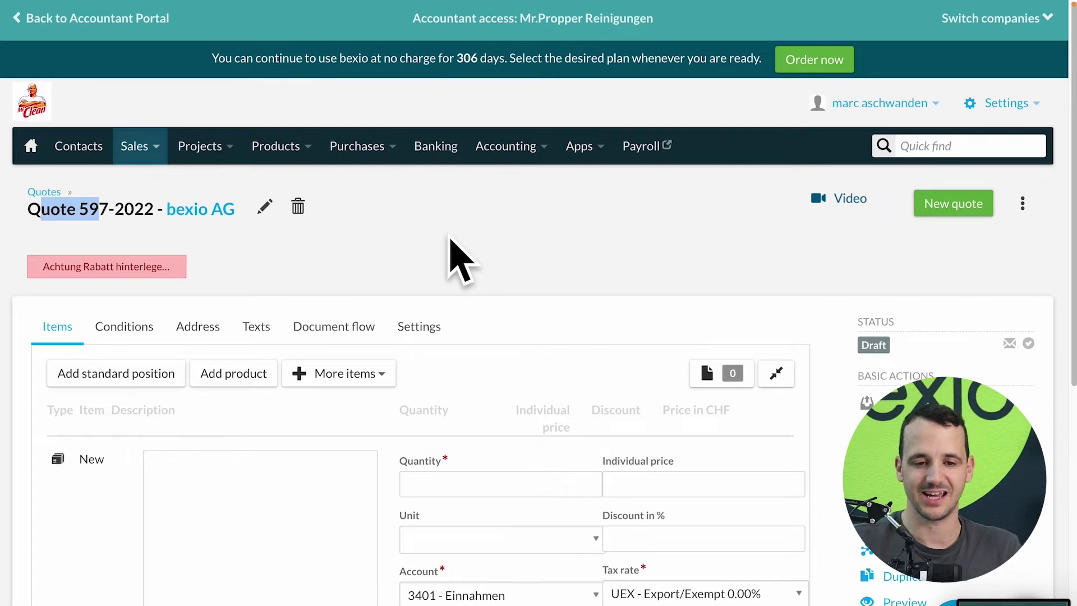
scroll(456, 240, "down", 3)
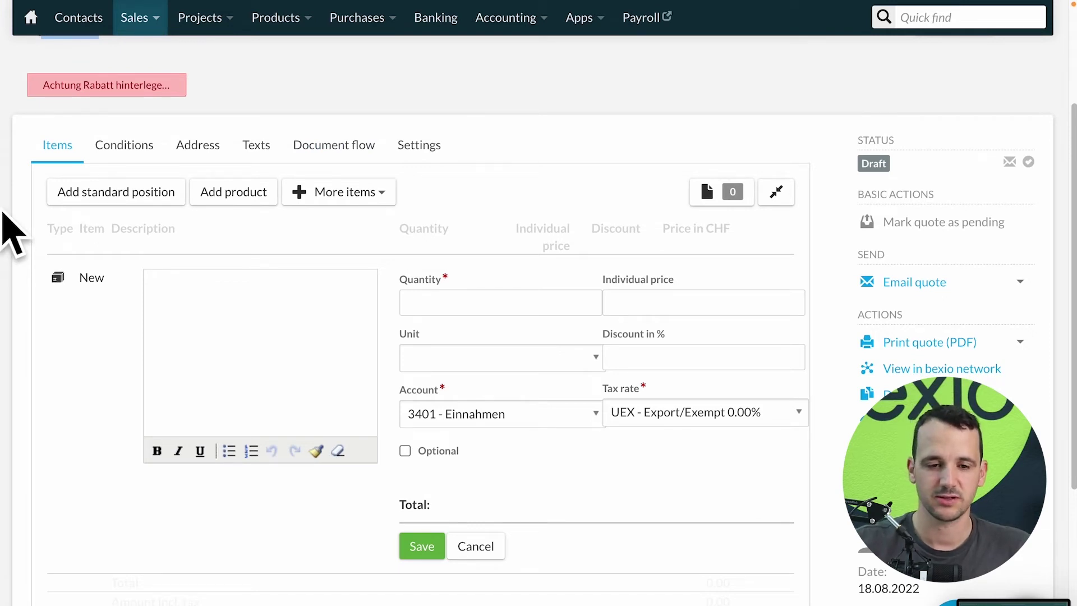
left_click_drag(54, 194, 168, 204)
scroll(137, 212, "down", 1)
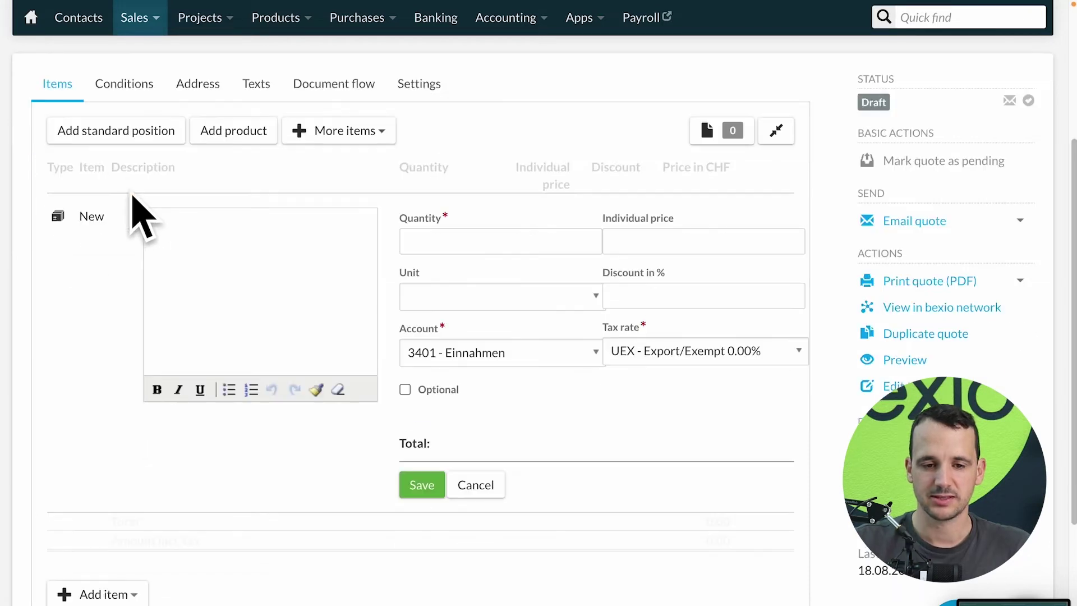
left_click(104, 136)
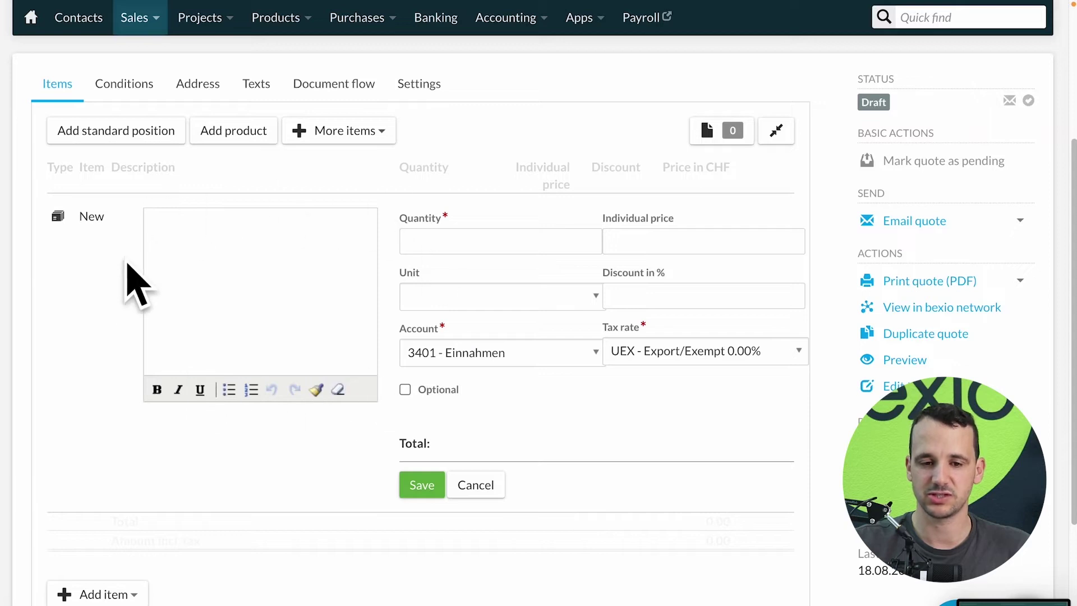
left_click(193, 258)
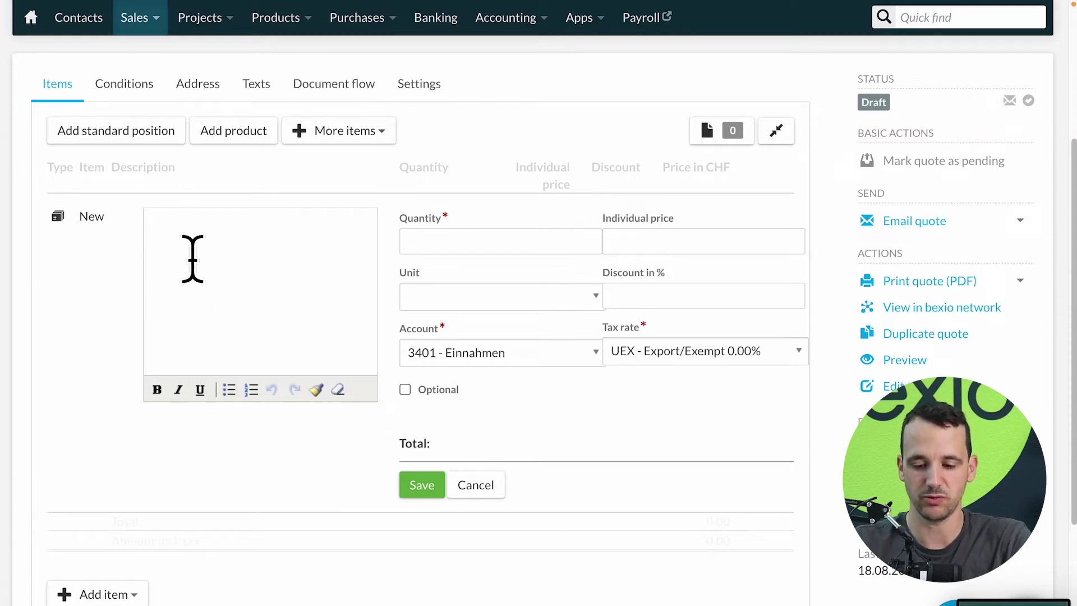
type("Apples")
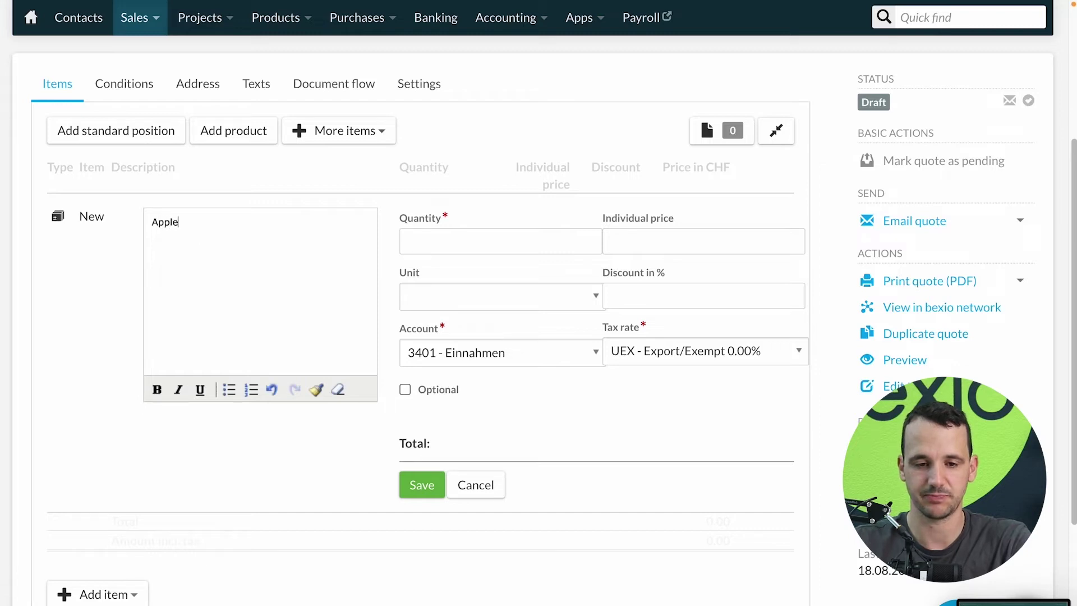
left_click(500, 242)
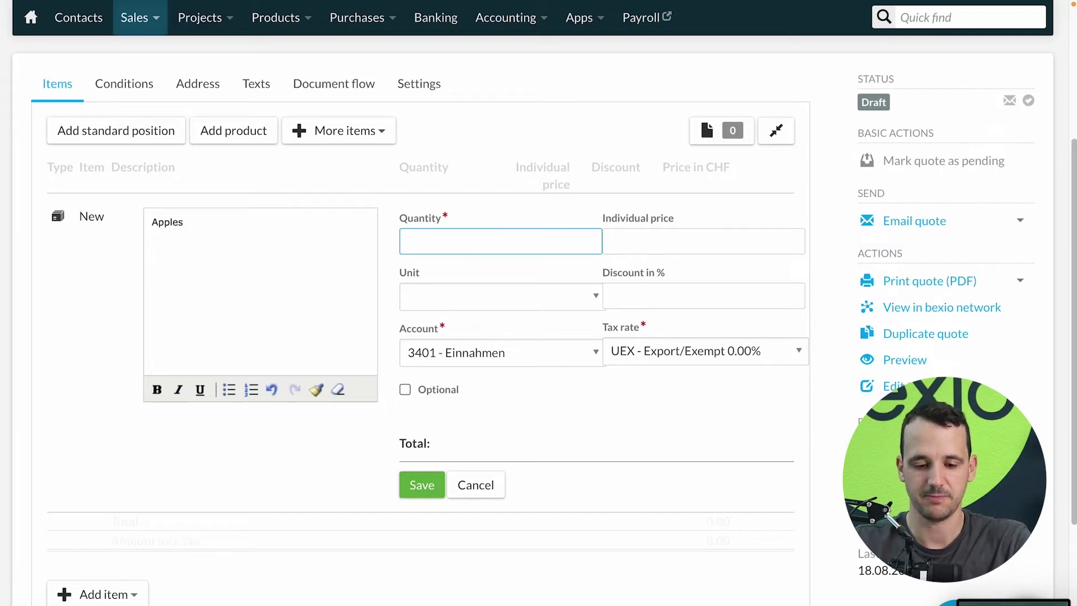
type("1234")
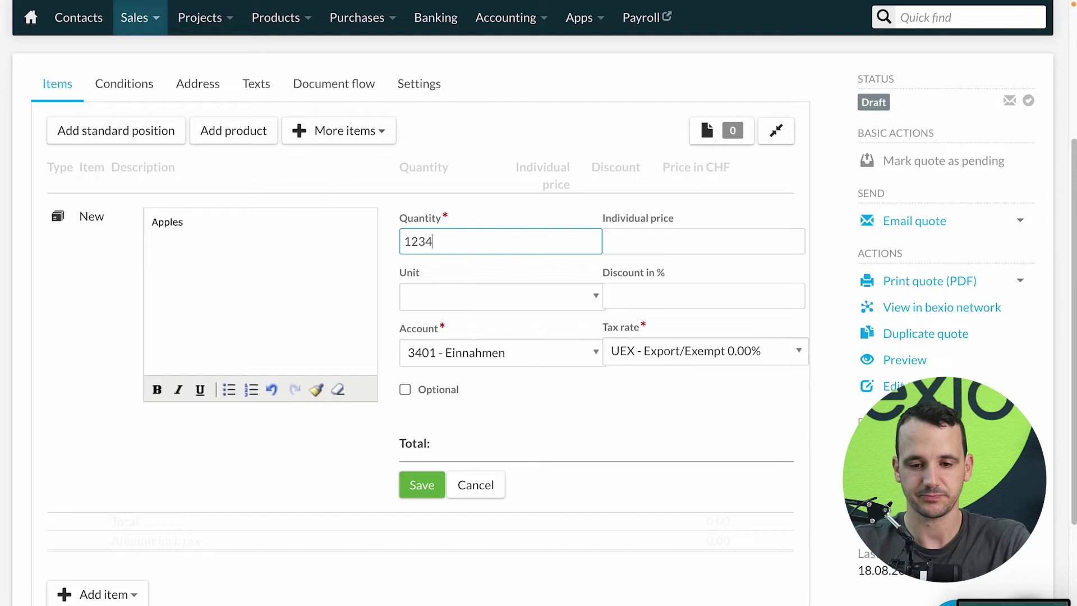
key("Tab")
type("1")
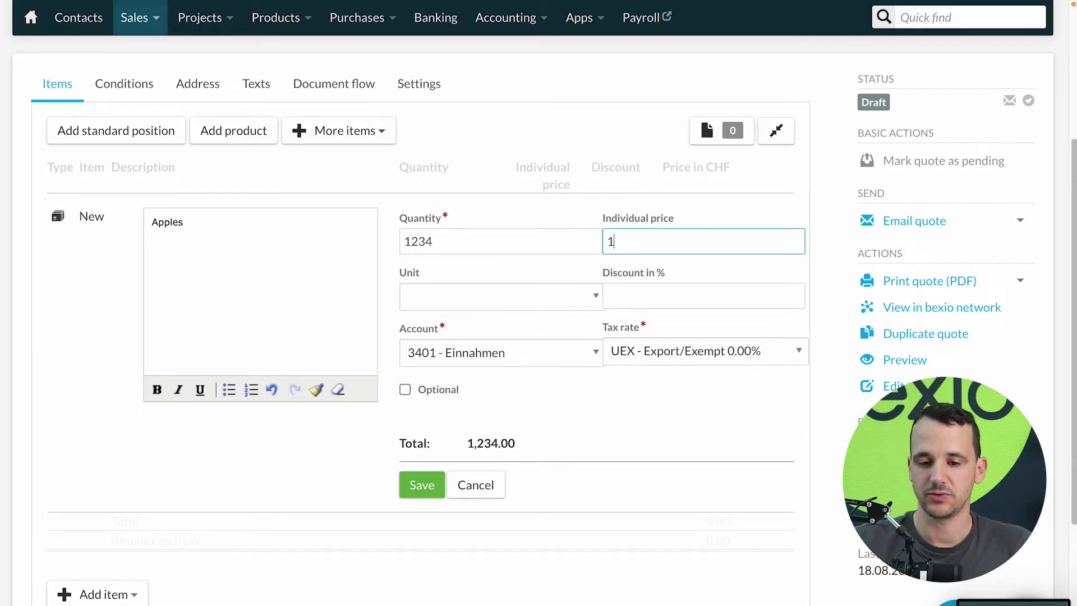
left_click(394, 332)
left_click_drag(397, 336, 436, 335)
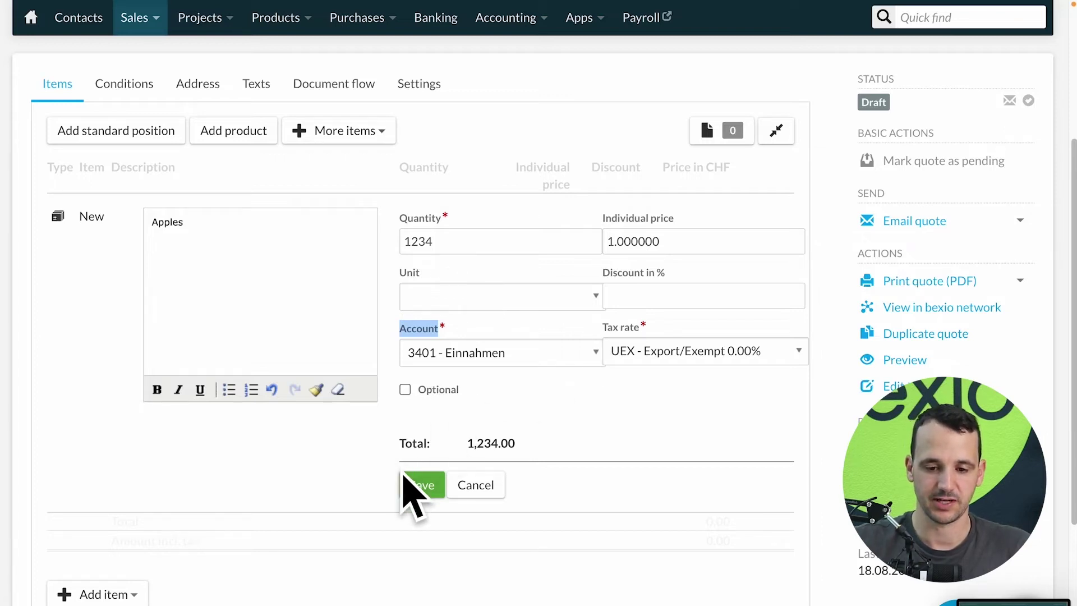
left_click(415, 488)
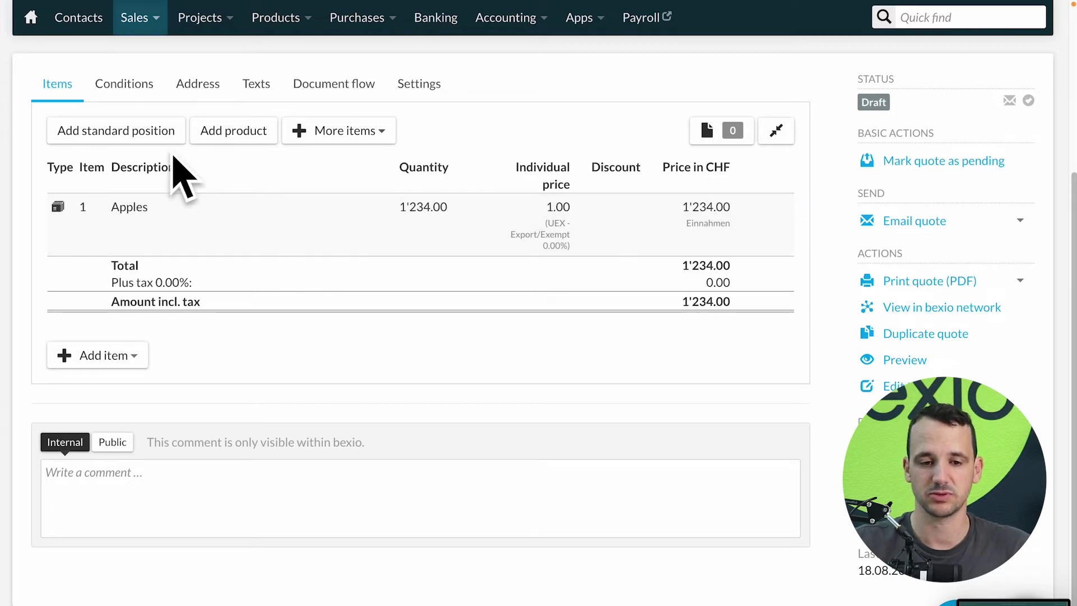
- Add a 'Table' line item with quantity 1 at 500.00 and save it
left_click(96, 130)
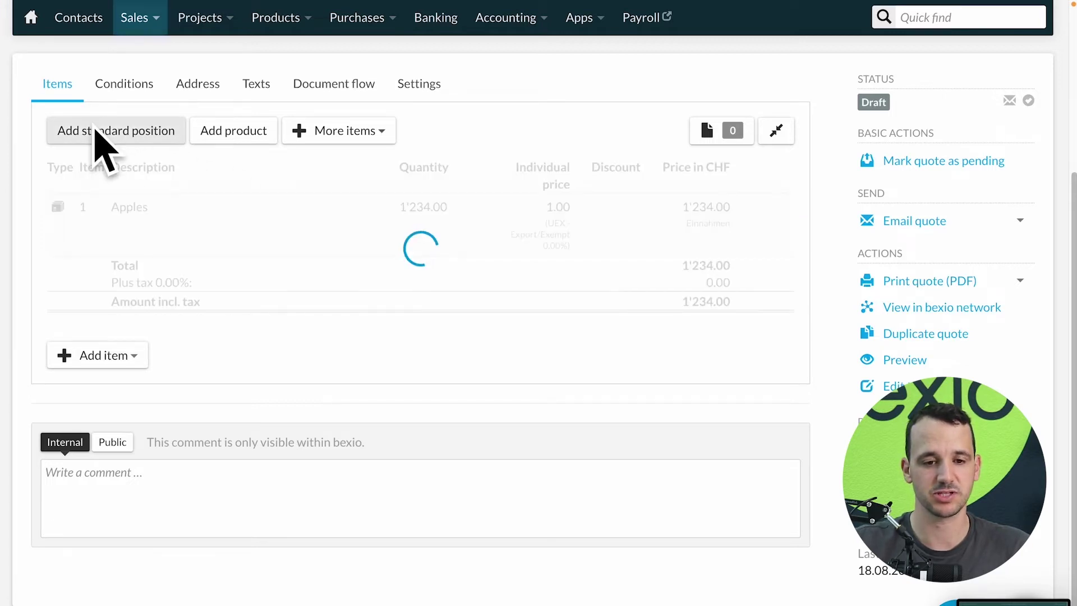
type("Table")
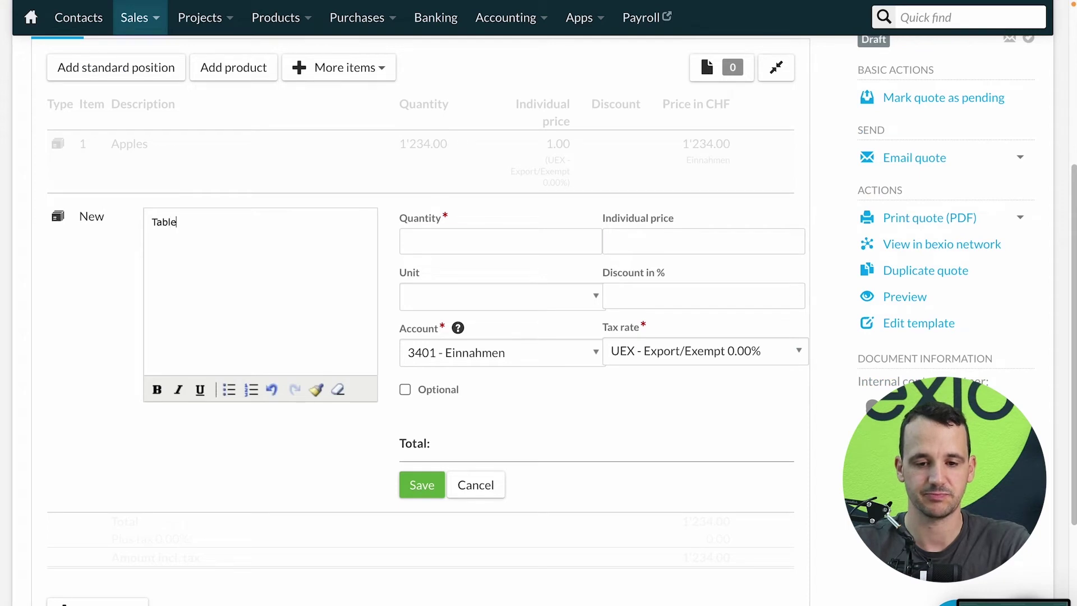
key("Tab")
type("1")
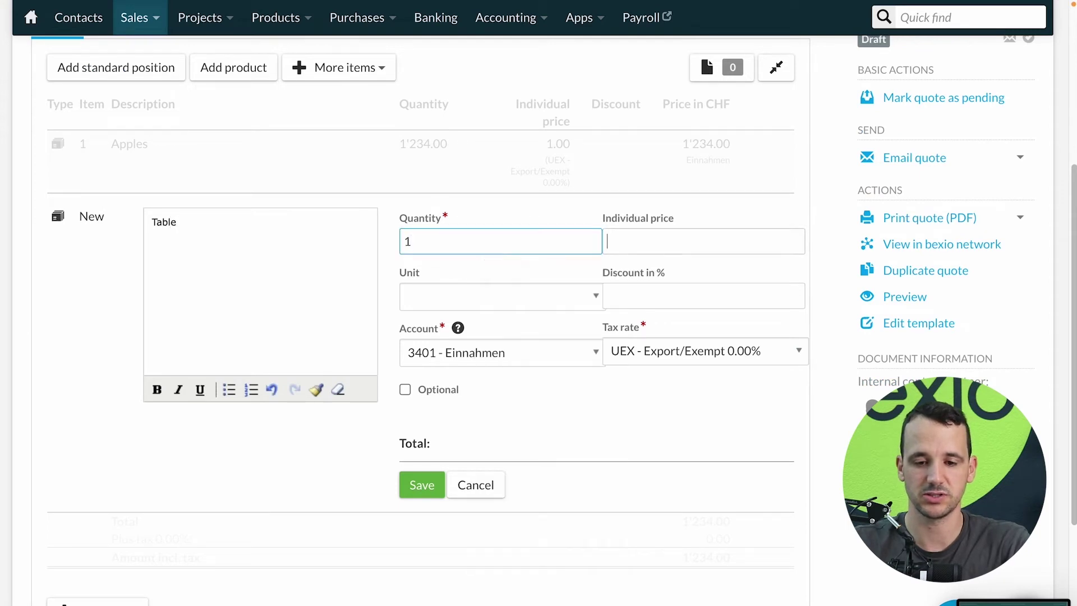
key("Tab")
type("500")
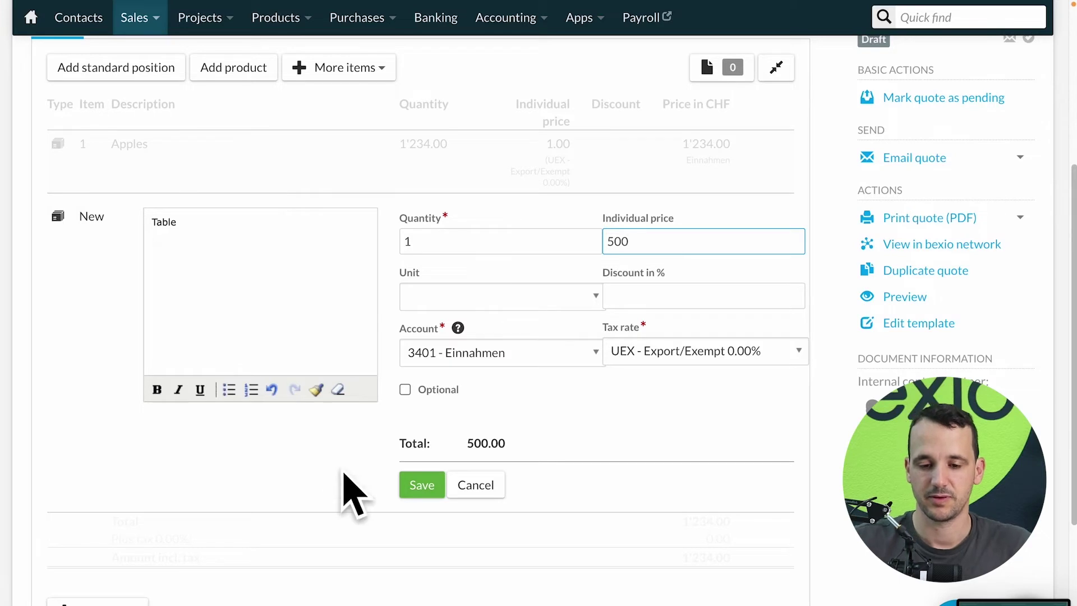
left_click(413, 487)
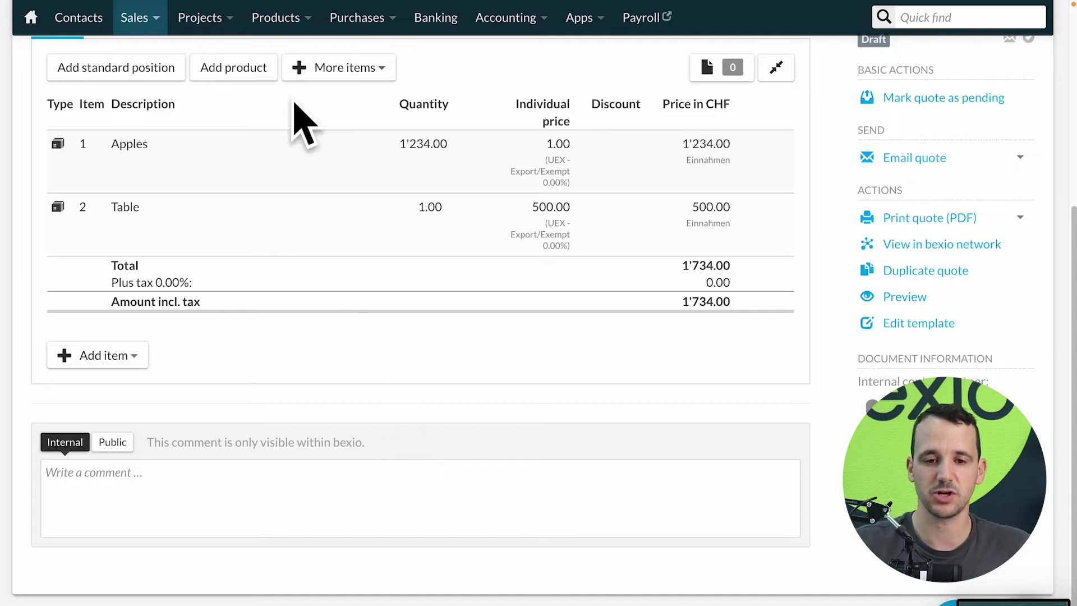
mouse_move(272, 31)
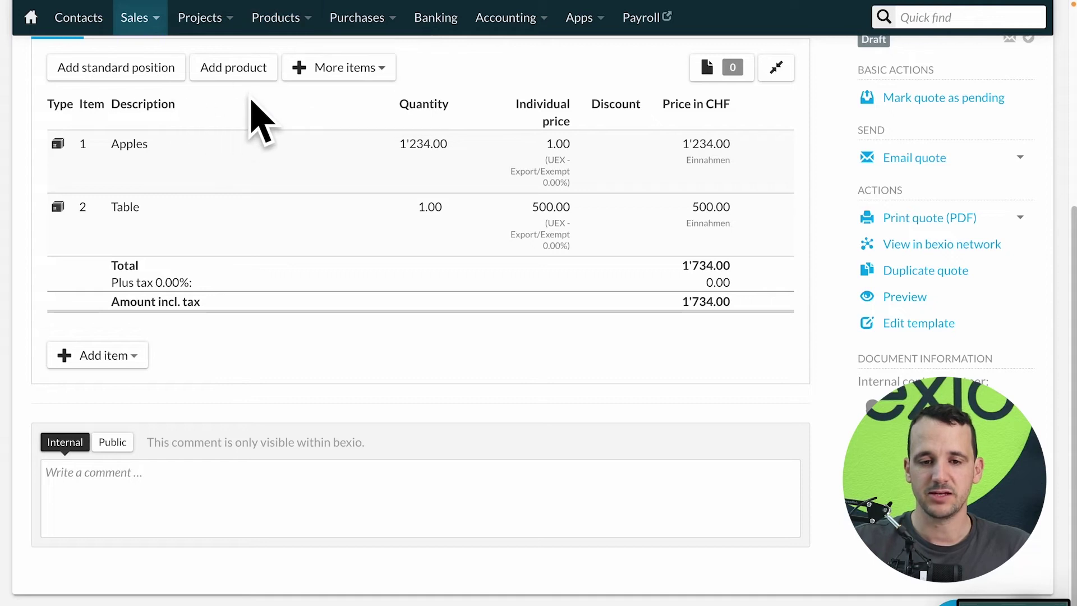
left_click_drag(268, 69, 199, 72)
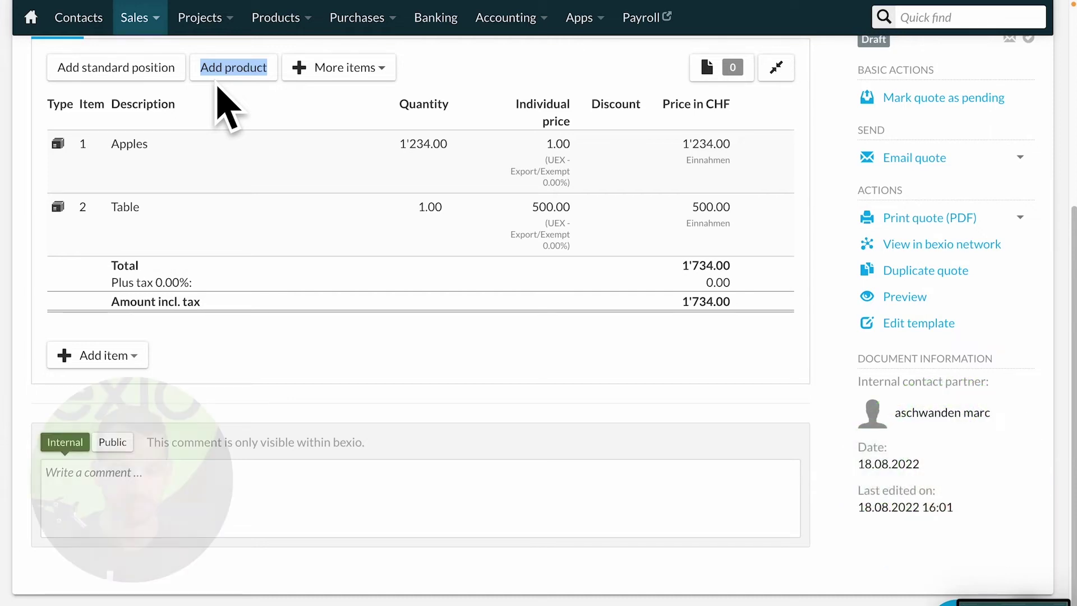
scroll(351, 263, "up", 1)
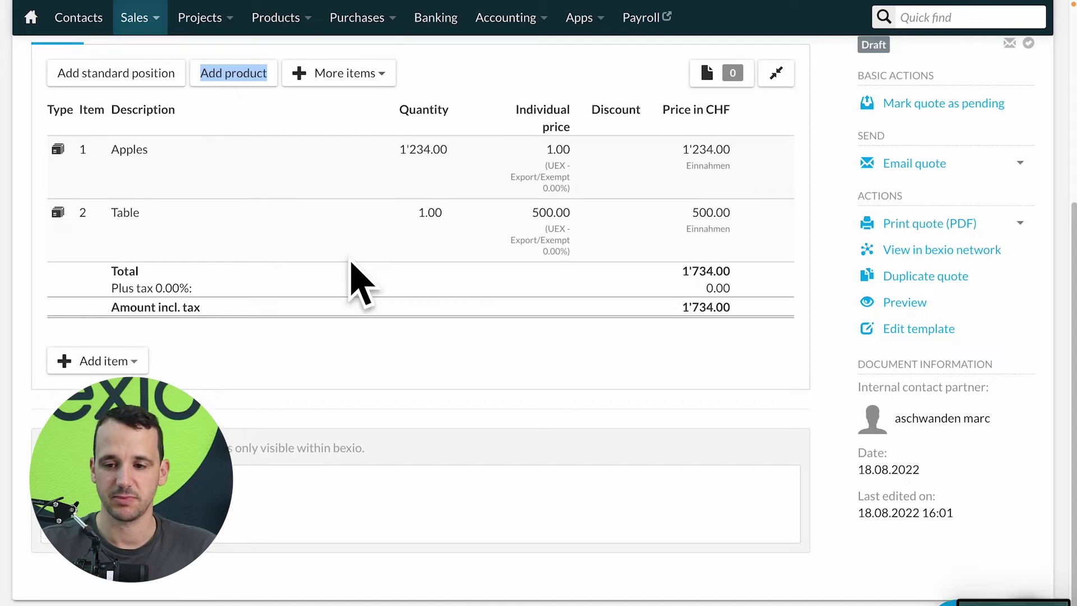
scroll(352, 264, "up", 1)
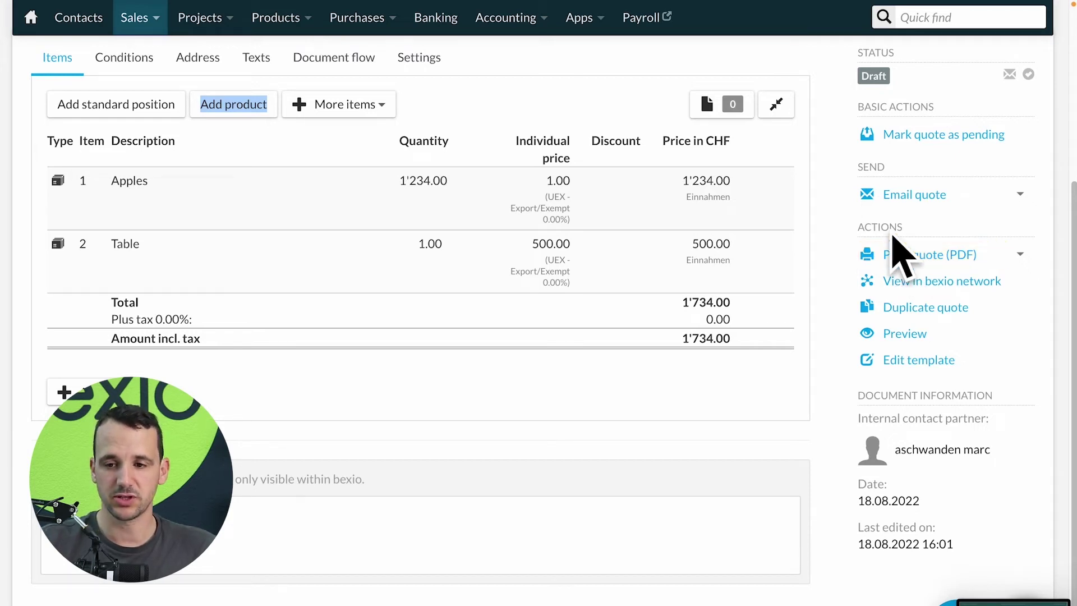
- Mark quote 597-2022 as pending using the Basic actions sidebar
left_click_drag(852, 56, 894, 54)
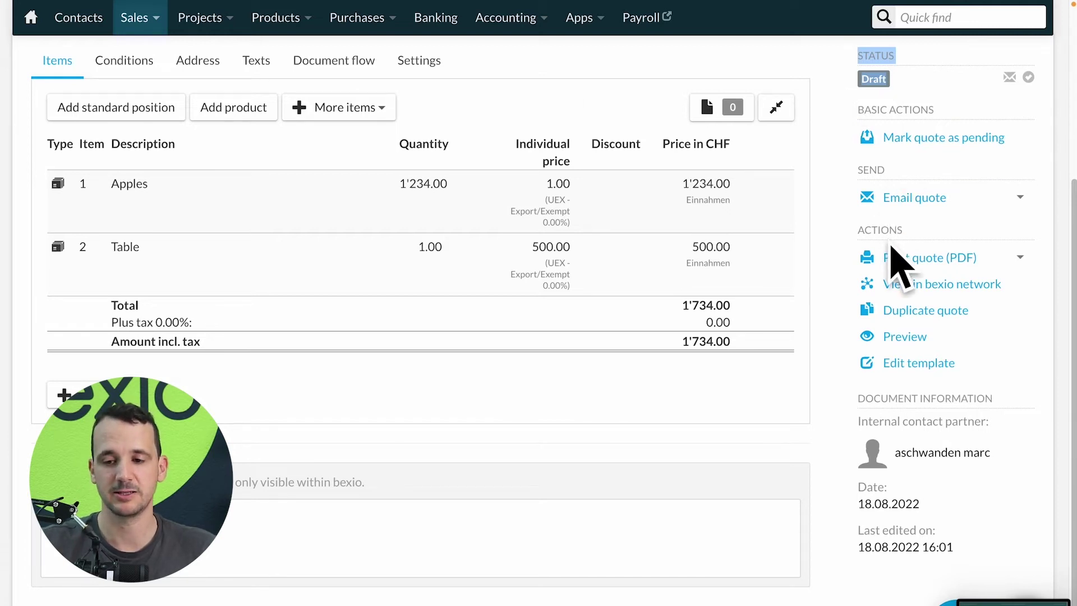
mouse_move(888, 142)
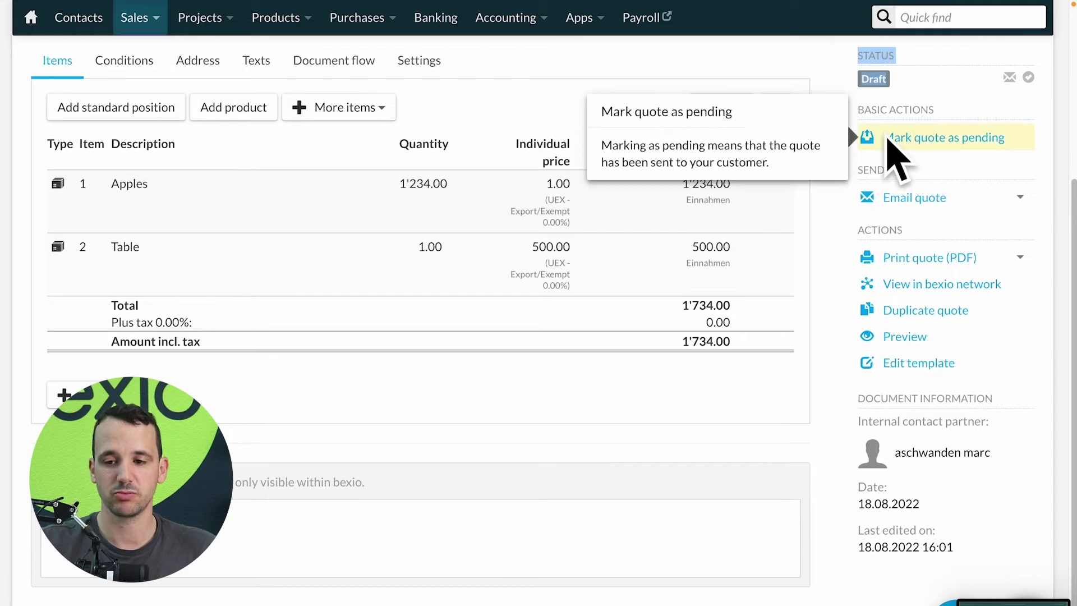
left_click(895, 139)
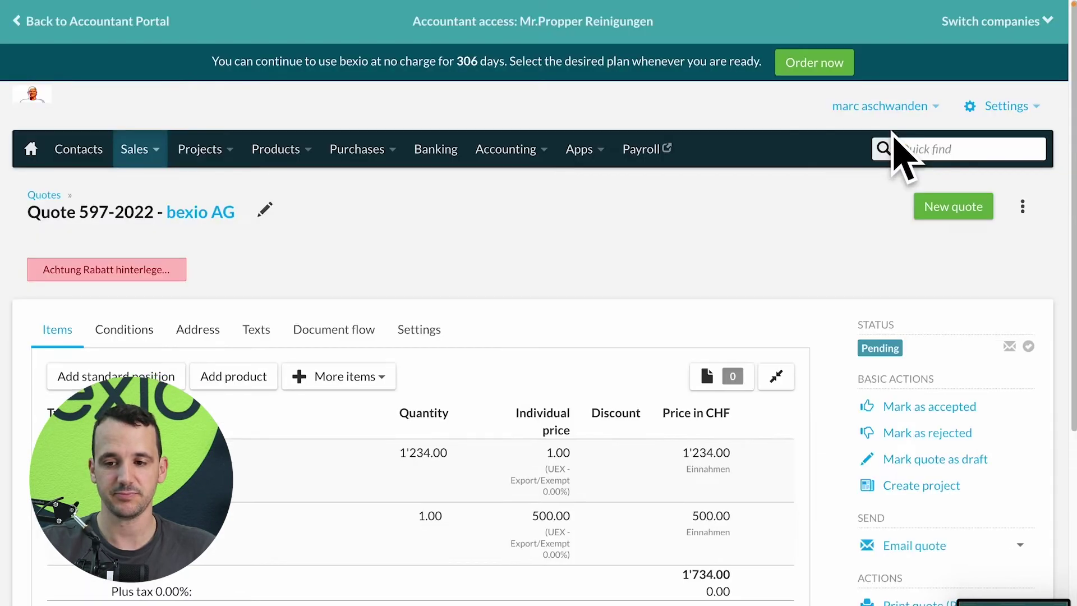
double_click(864, 324)
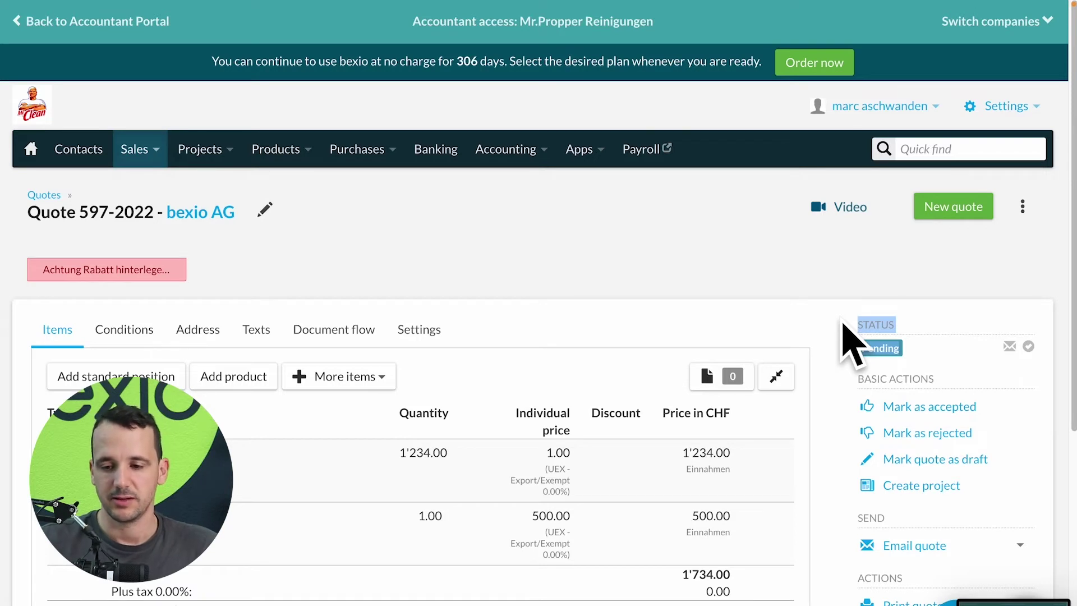
- Review the quote's status actions further down, then return to the Dashboard
scroll(851, 336, "down", 1)
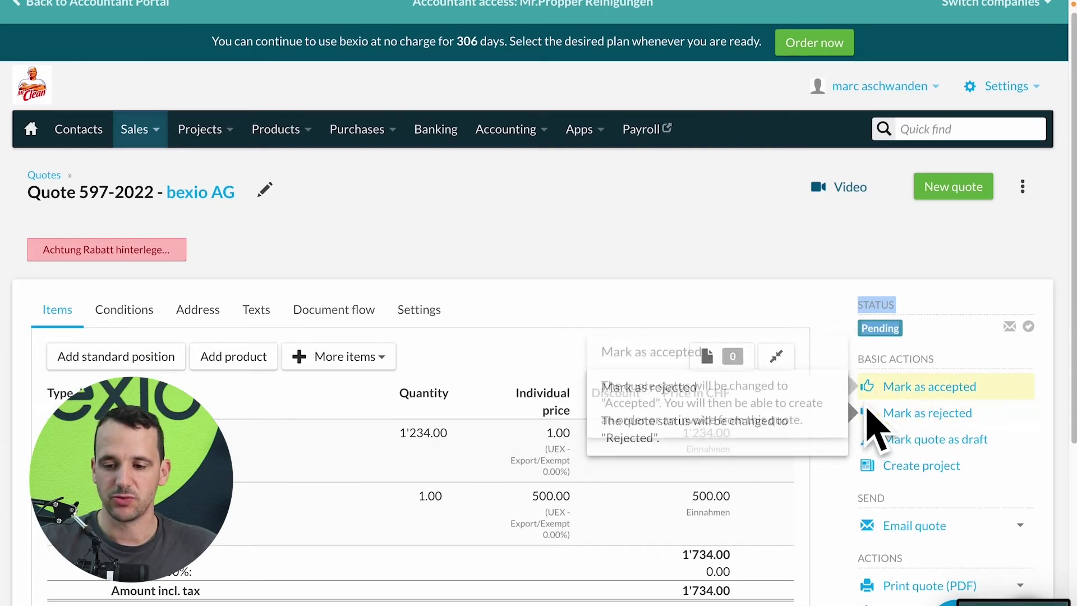
scroll(853, 372, "down", 1)
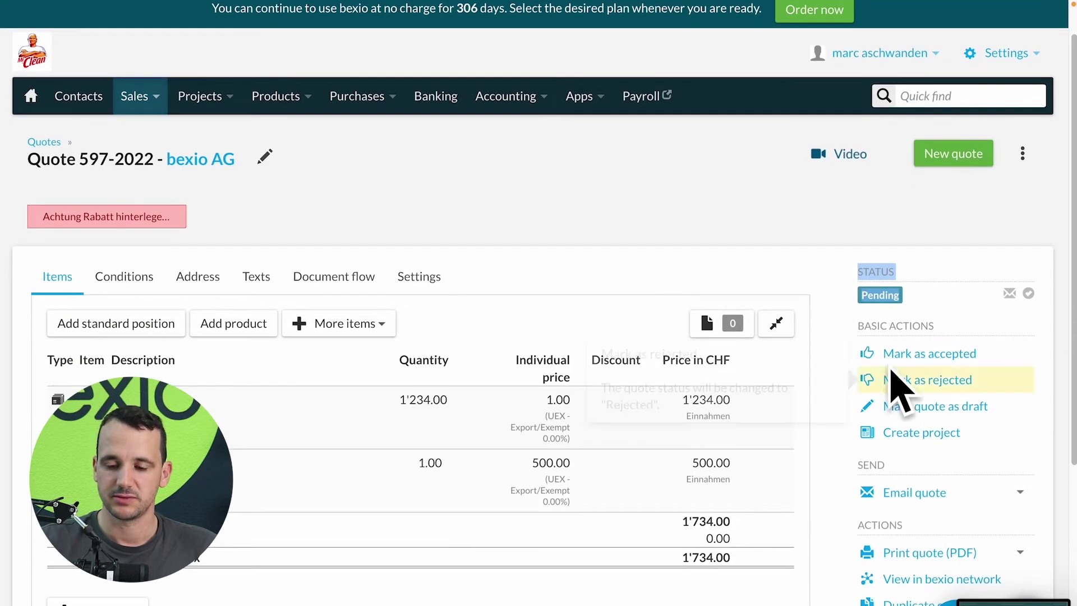
left_click(823, 310)
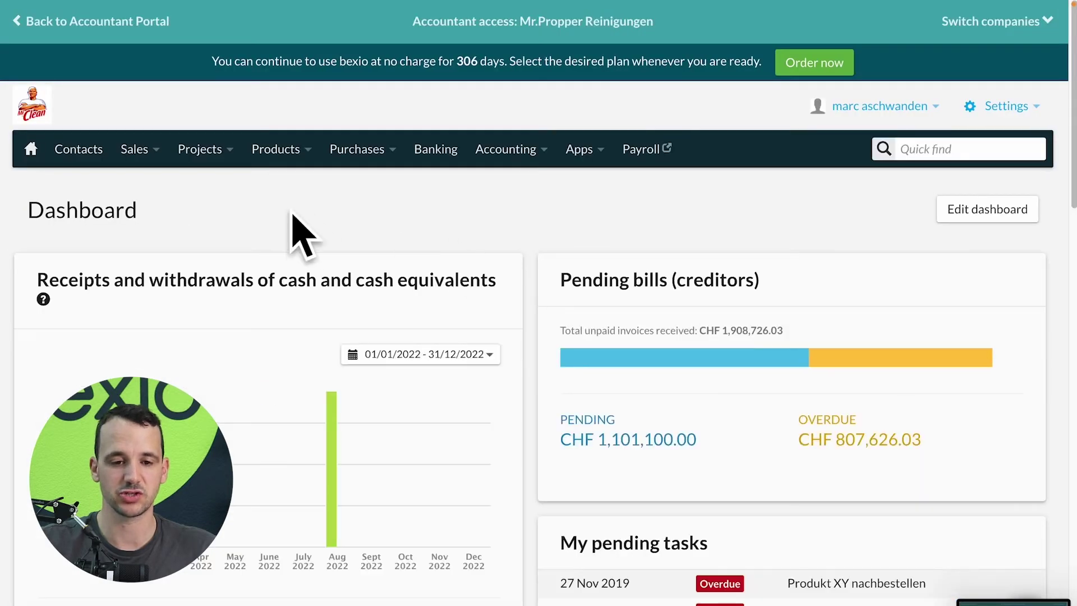
- Open quote 597-2022 from the Sales quotes list and start an order with Apples and Table
left_click(145, 160)
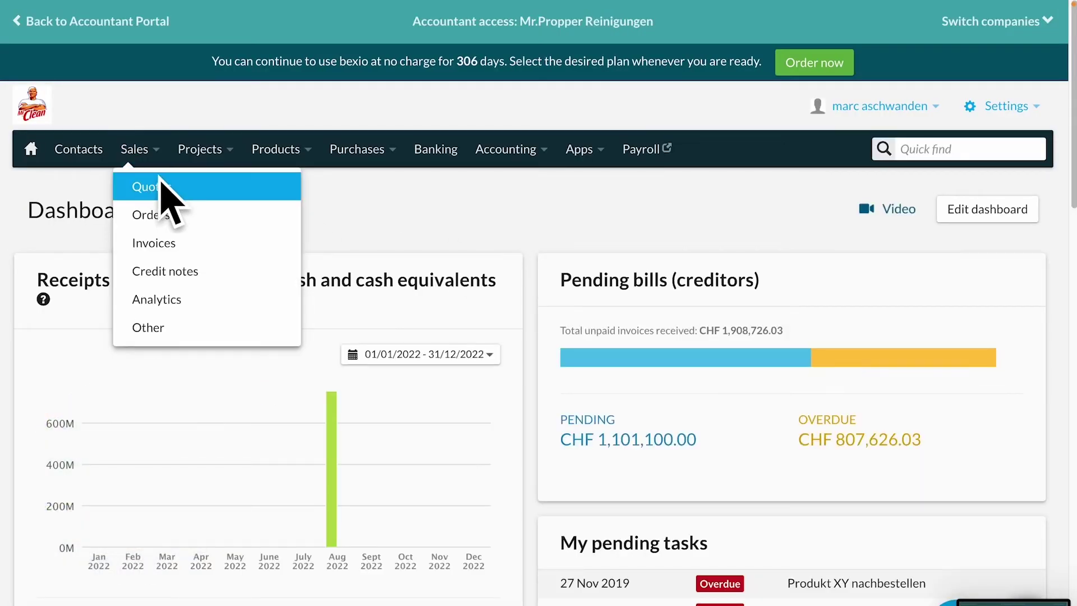
left_click(161, 182)
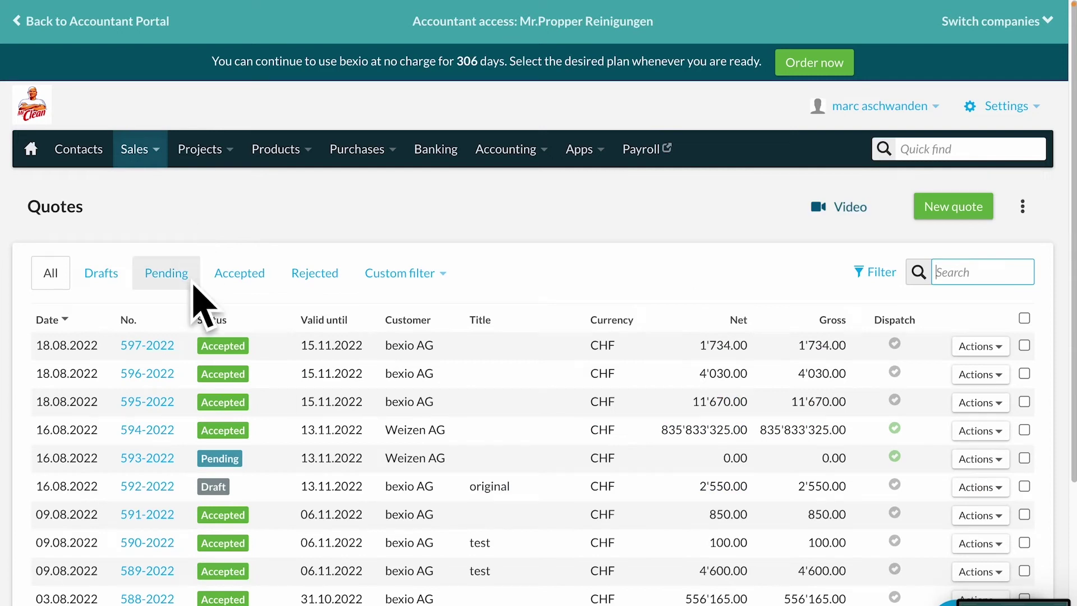
left_click(143, 346)
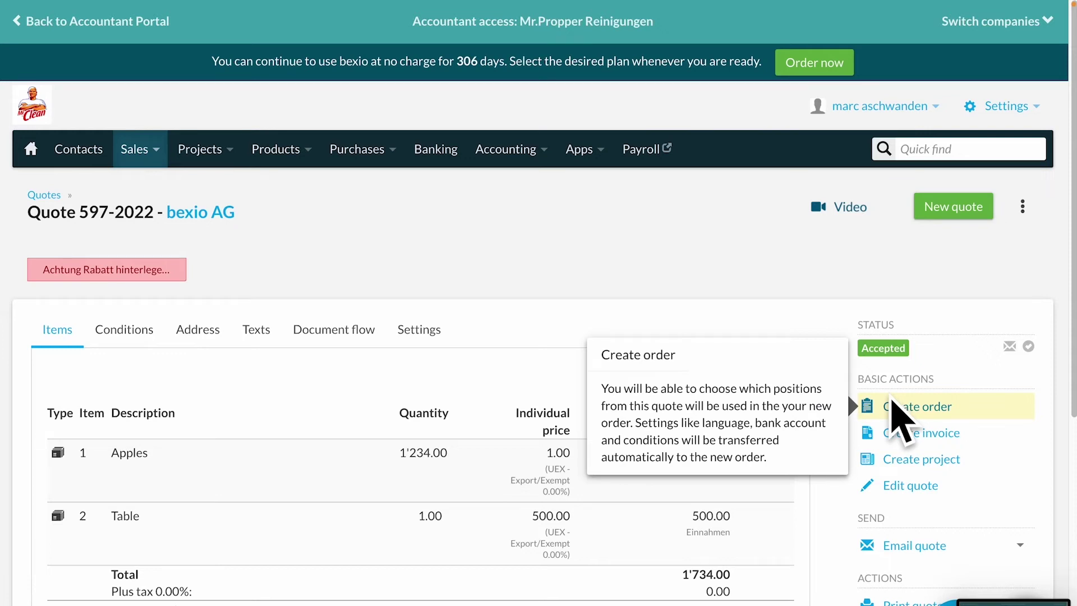
left_click(900, 408)
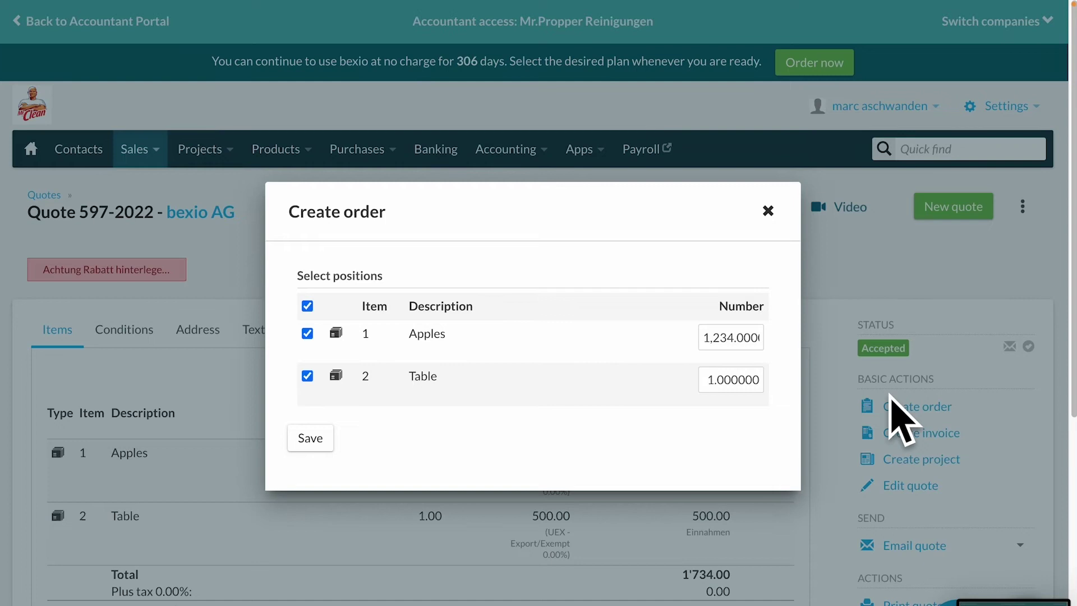
- Save order AU-00473 from quote 597-2022 and review its undelivered Apples and Table positions
left_click(310, 439)
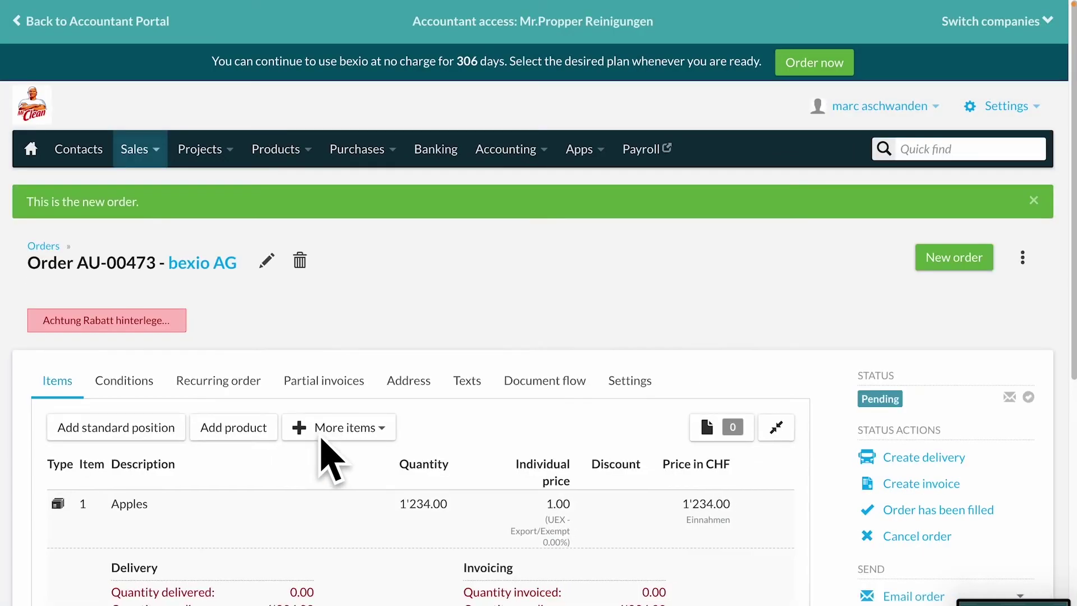
left_click_drag(28, 262, 159, 262)
scroll(332, 361, "down", 2)
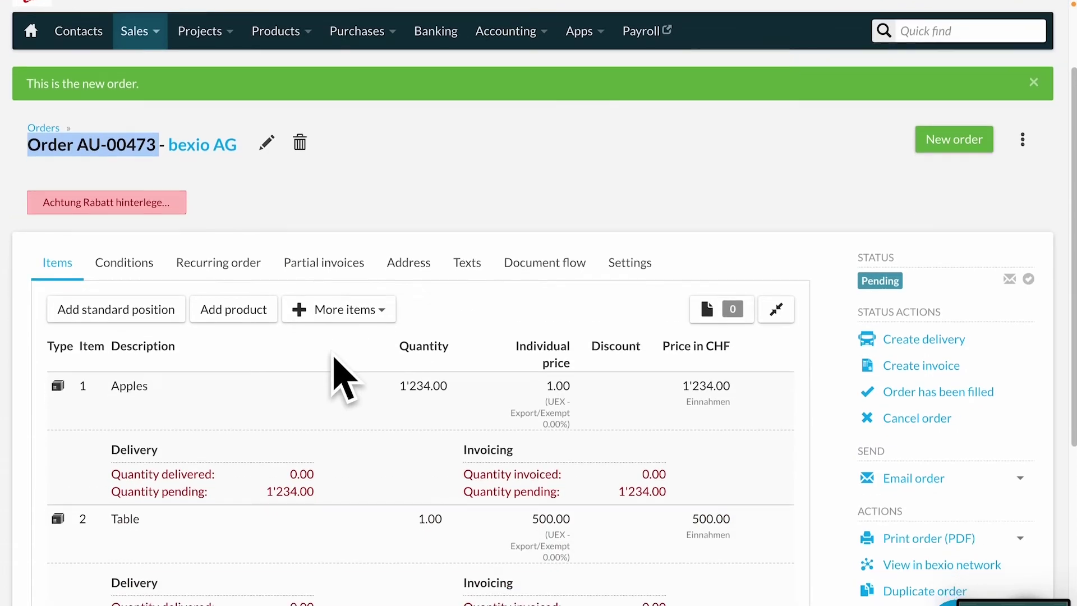
scroll(335, 359, "down", 3)
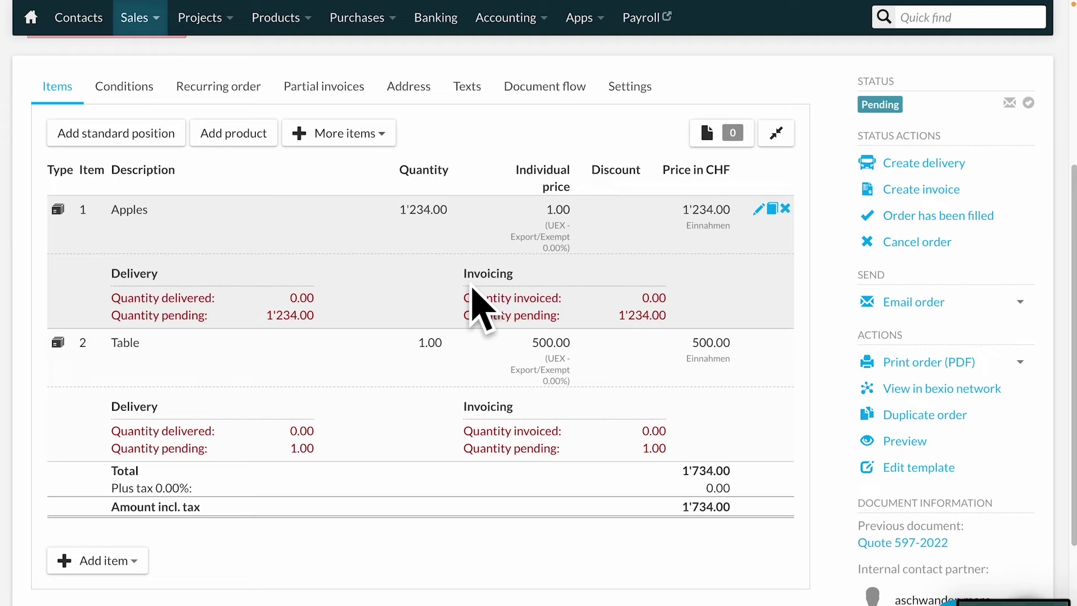
- Create delivery LS-202205259 for Apples and Table from order AU-00473 and mark it Done
left_click(896, 160)
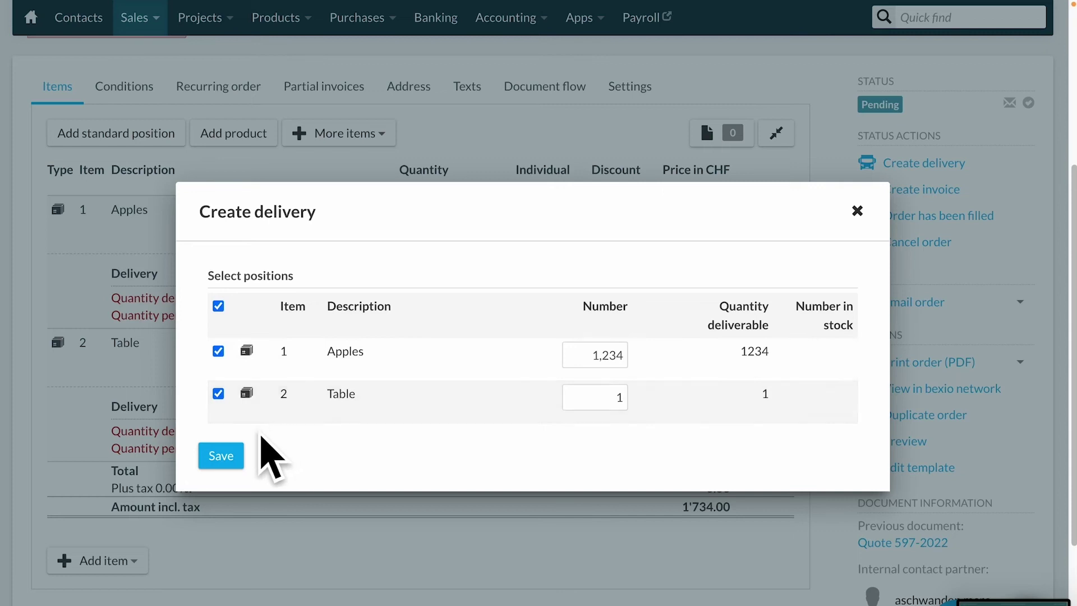
left_click(227, 459)
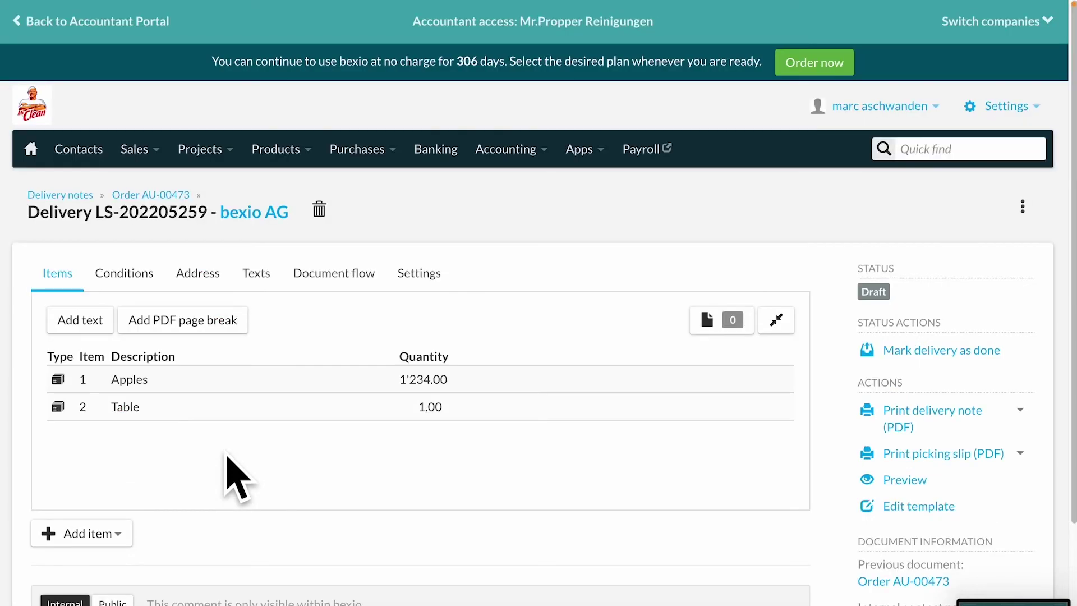
left_click_drag(31, 213, 133, 211)
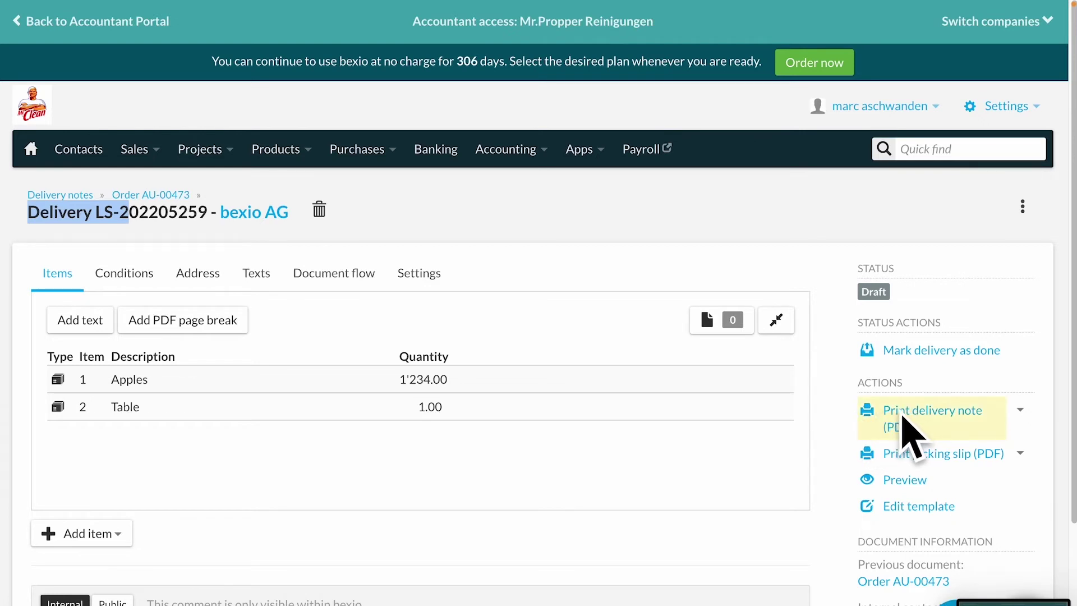
mouse_move(898, 352)
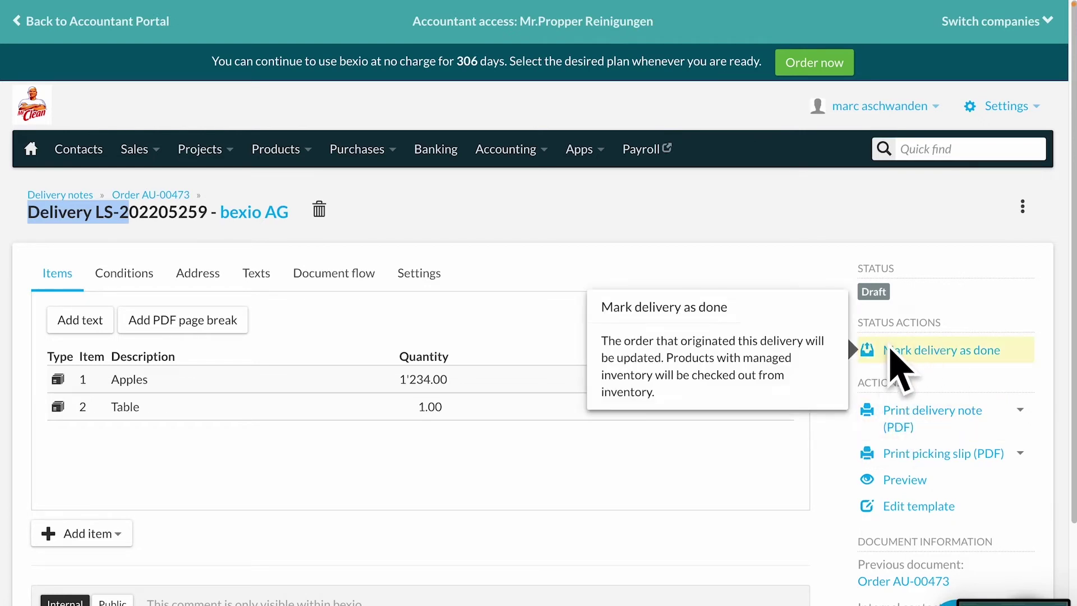
left_click_drag(859, 270, 892, 285)
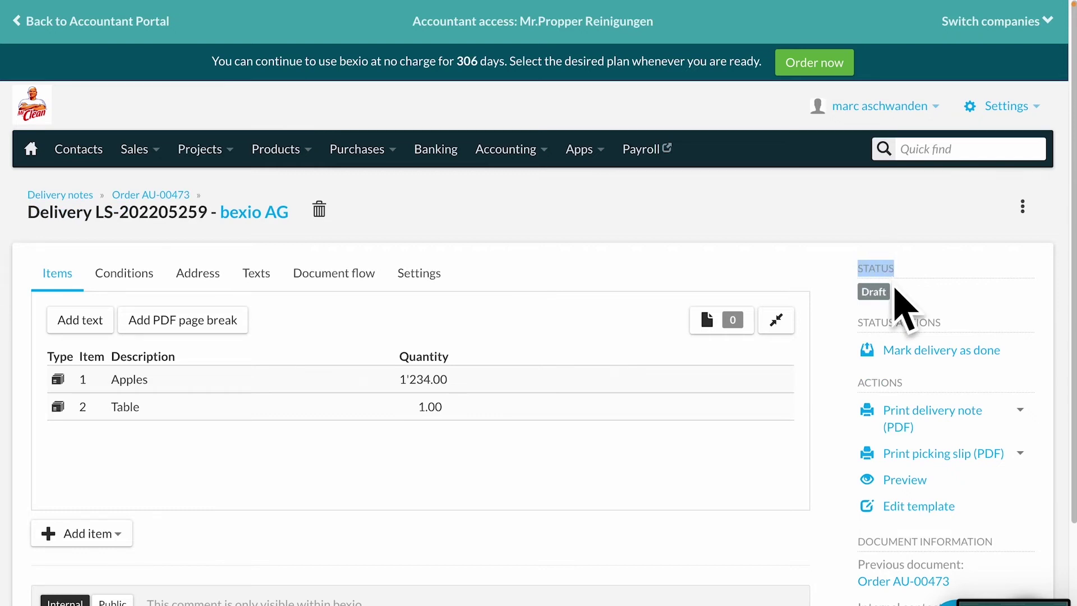
mouse_move(887, 346)
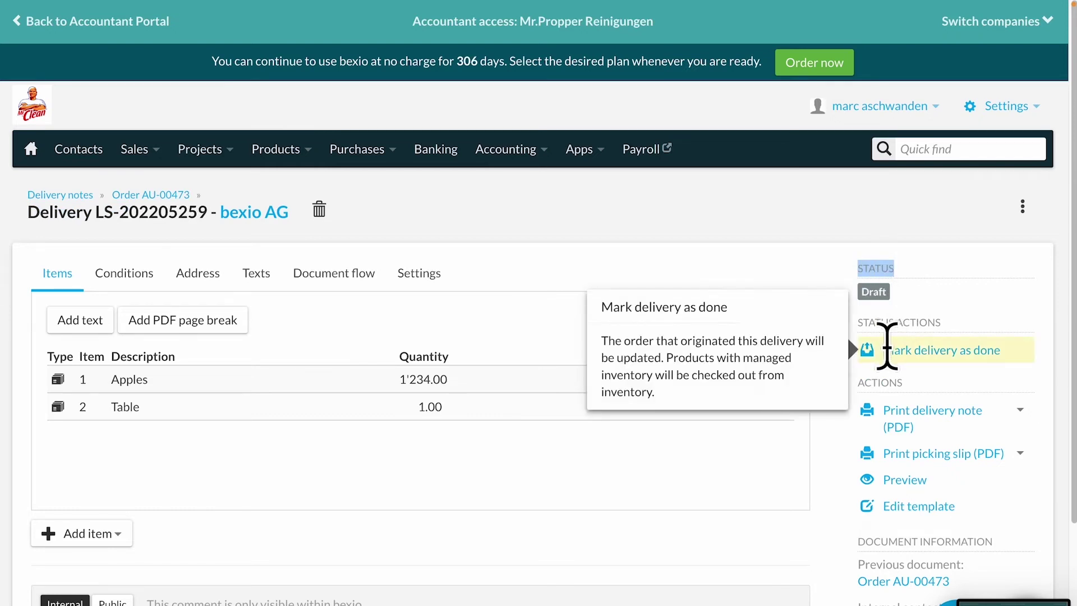
left_click(888, 348)
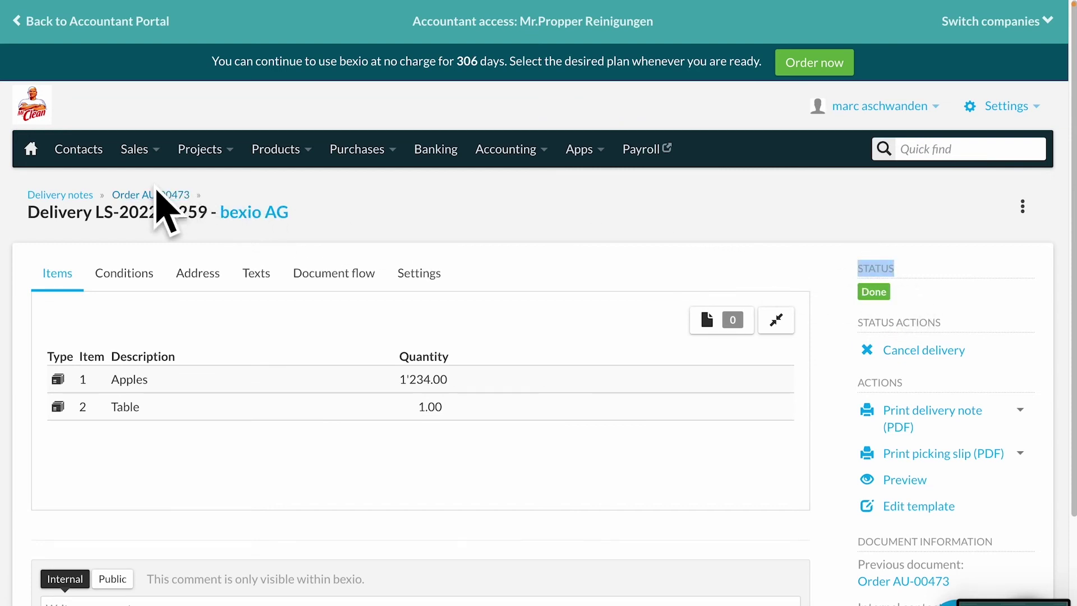
- From order AU-00473, create invoice IN-669-2022 with Apples 1'234.00 and Table 500.00
left_click(157, 194)
scroll(330, 308, "down", 2)
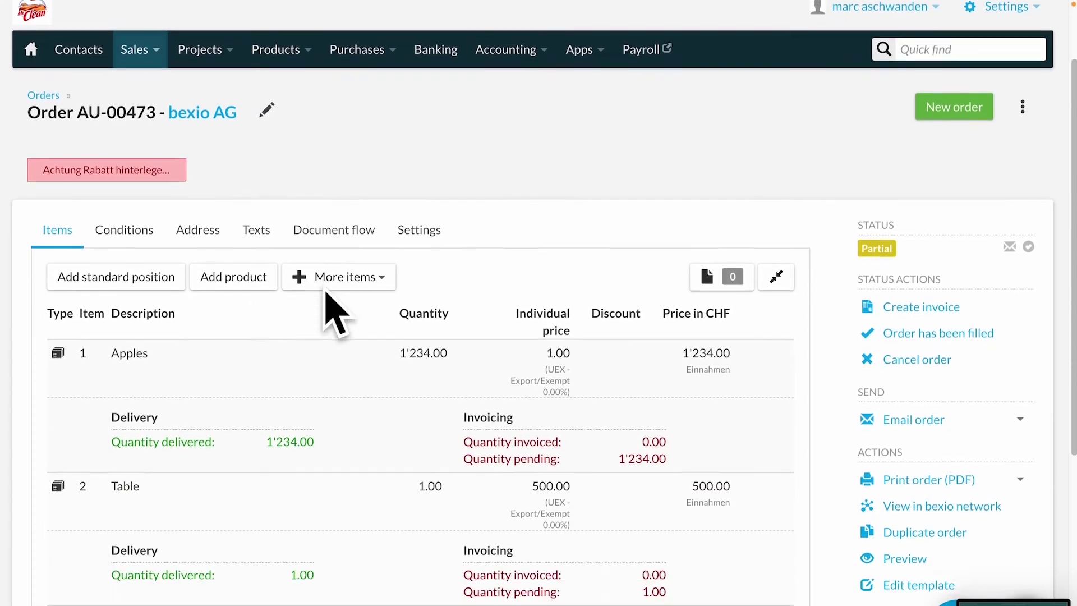
scroll(327, 293, "down", 2)
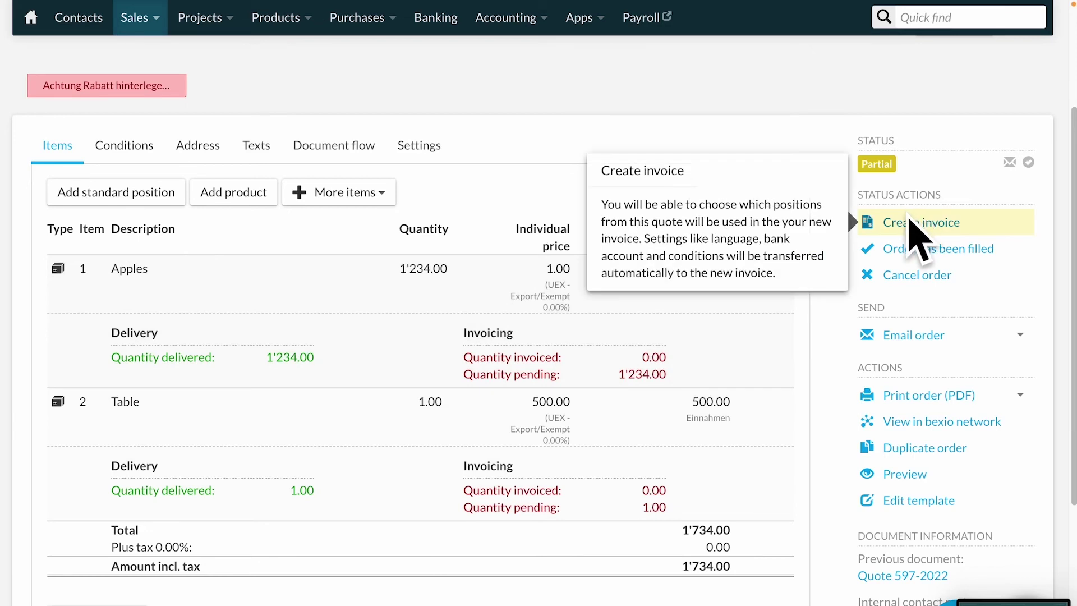
left_click(908, 214)
left_click(317, 457)
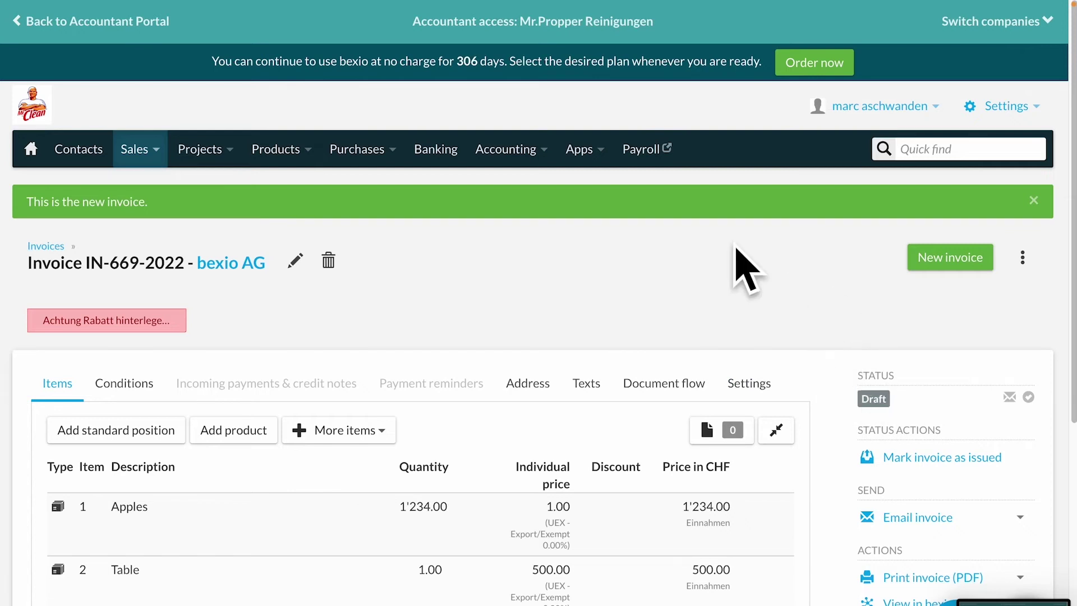
scroll(746, 269, "down", 3)
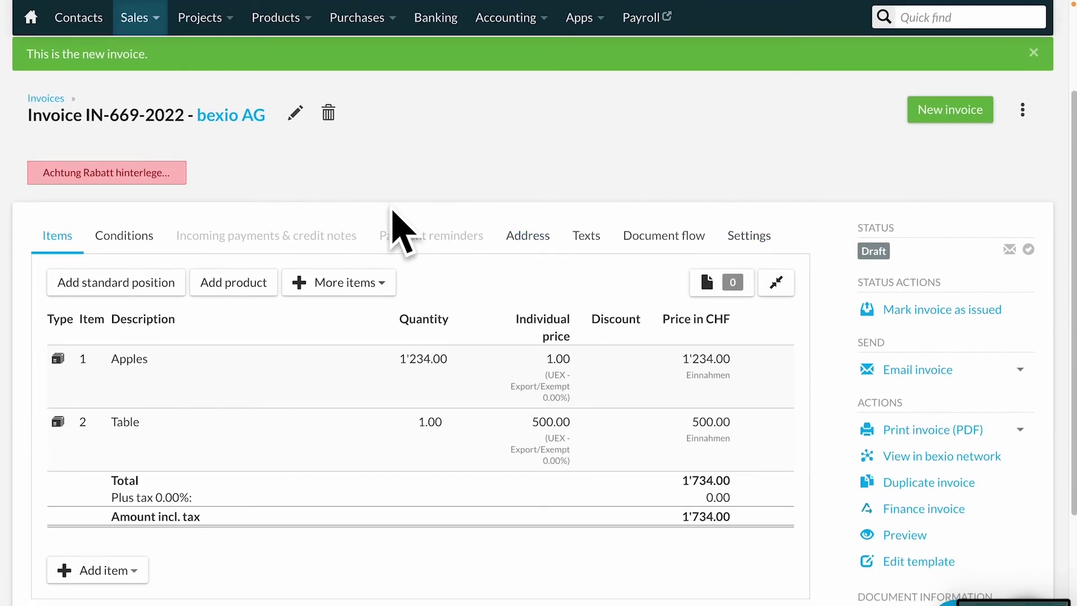
scroll(221, 169, "down", 1)
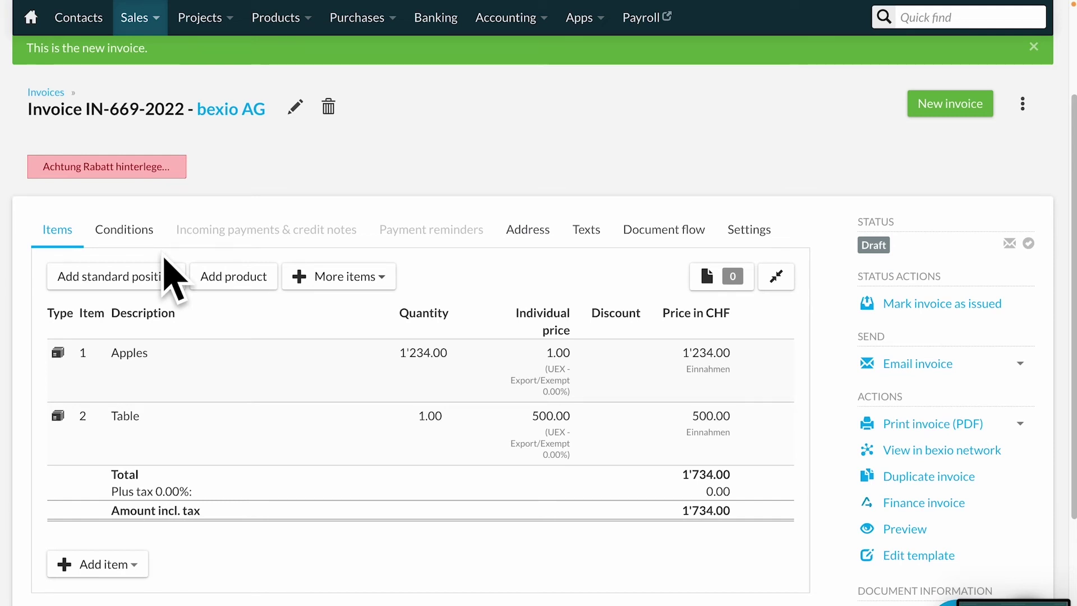
mouse_move(782, 361)
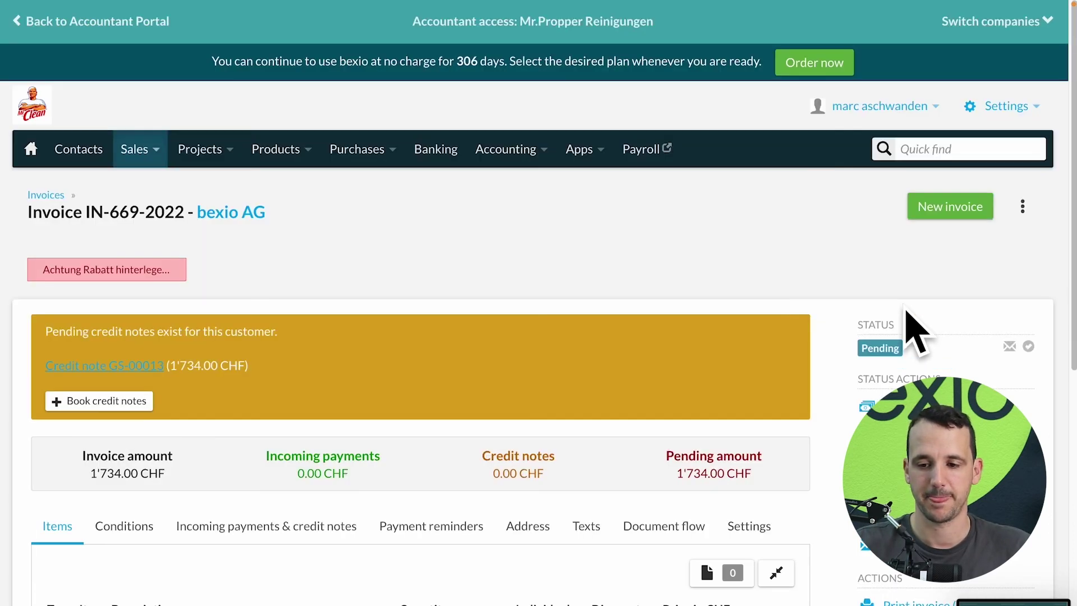
- Review invoice IN-669-2022 as issued, Pending with 1'734.00 CHF outstanding
scroll(901, 317, "down", 1)
left_click_drag(852, 292, 914, 292)
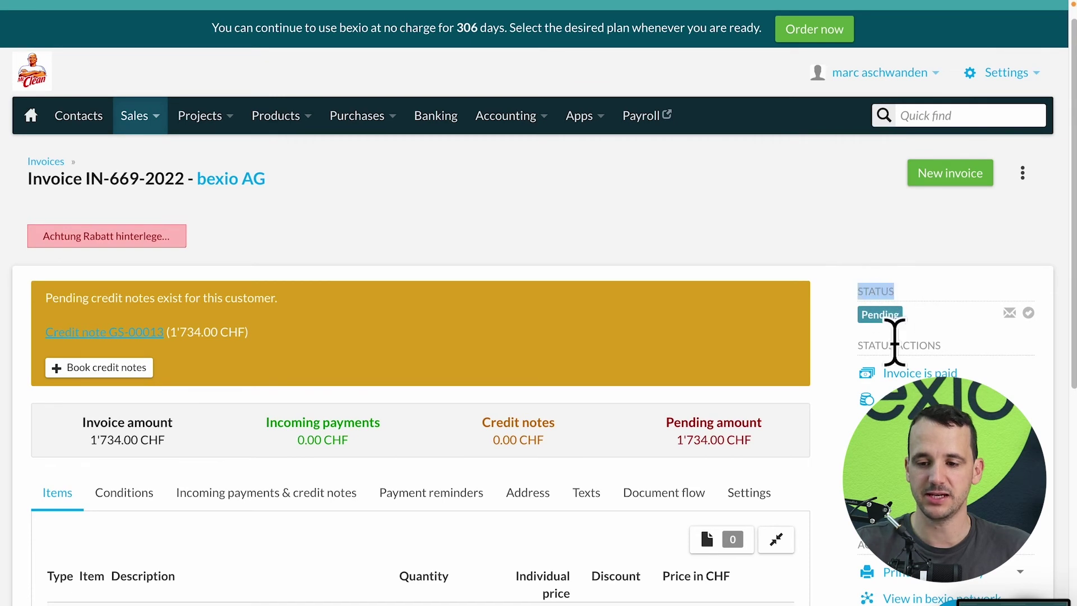
scroll(895, 342, "down", 6)
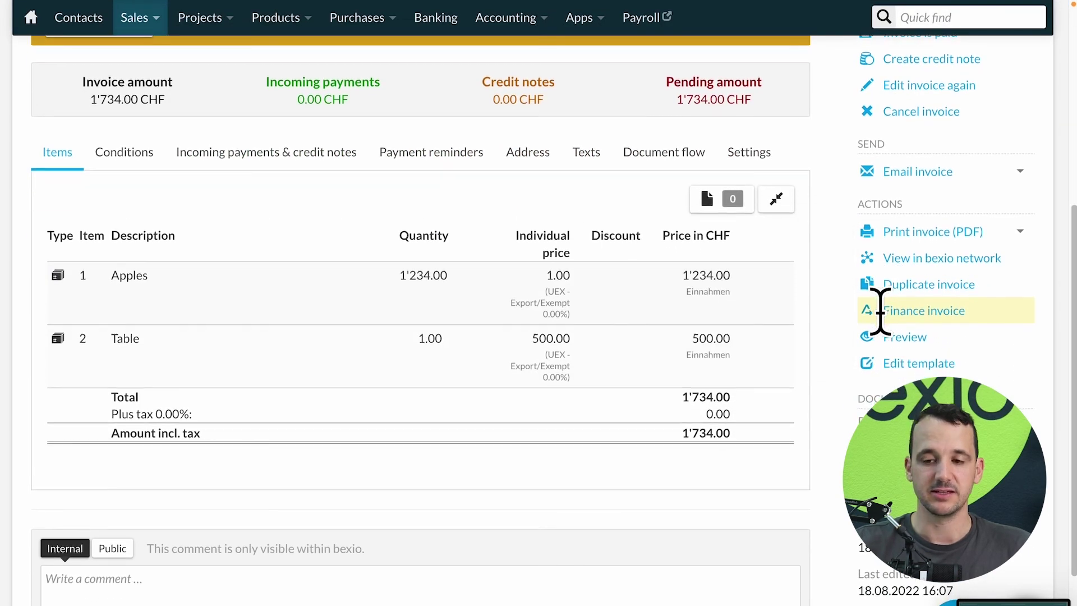
- Go to Accounting Reports, showing the 01/01/2022–31/12/2022 account ledger filter
left_click(522, 21)
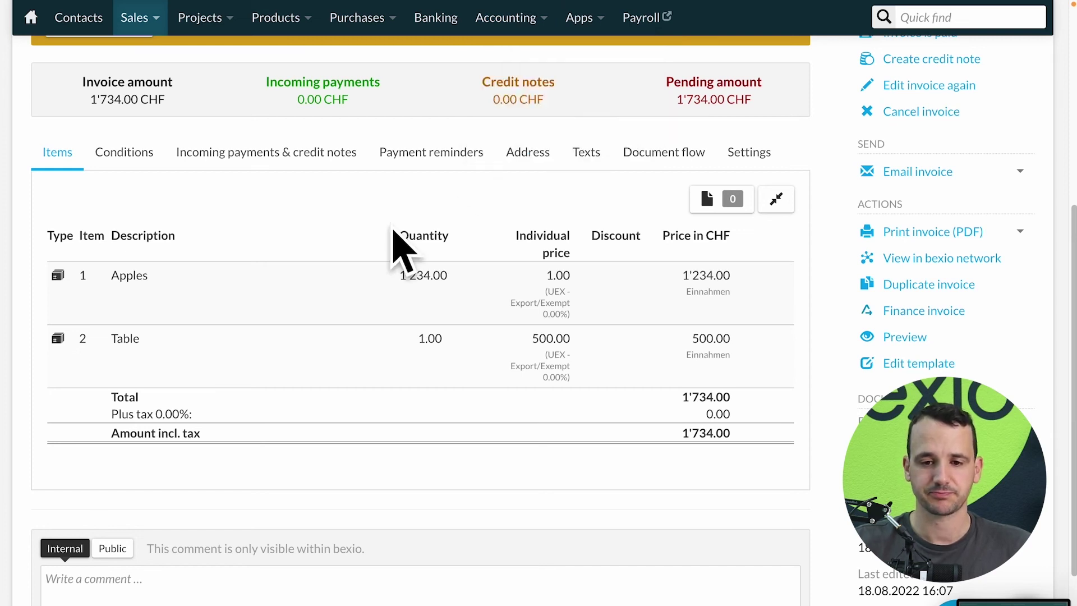
scroll(393, 248, "up", 5)
left_click(488, 92)
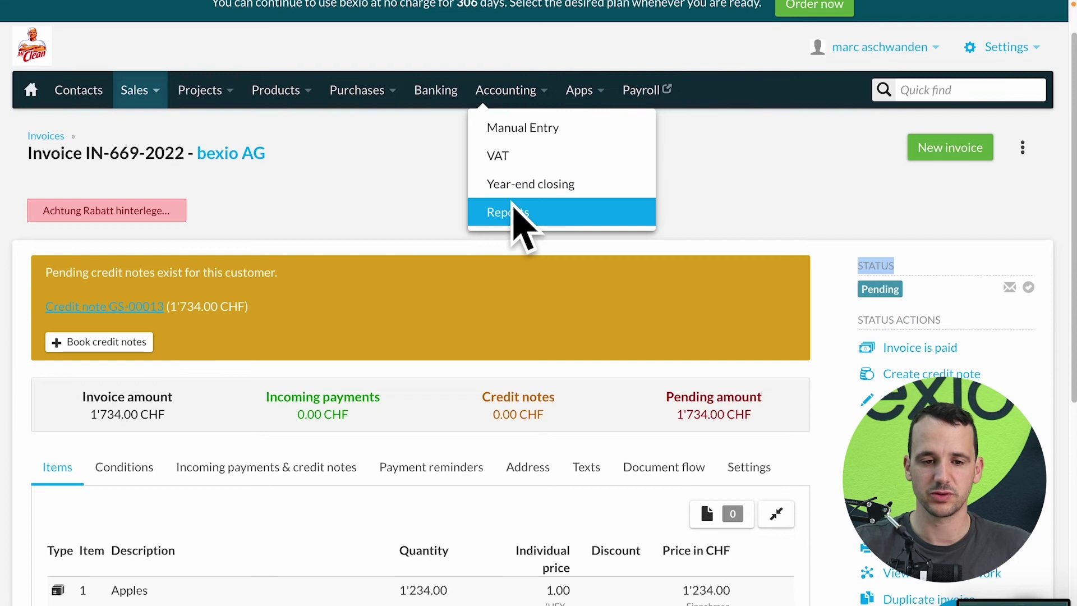
left_click(513, 212)
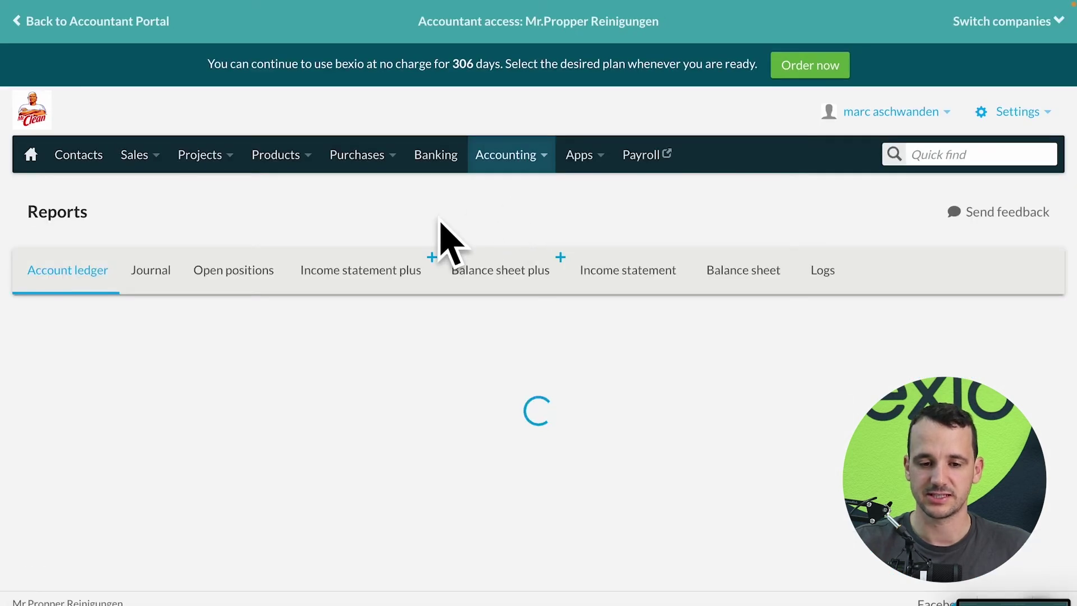
- Filter the accounting Journal by 669 to show invoice IN-669-2022's bookings
left_click(158, 272)
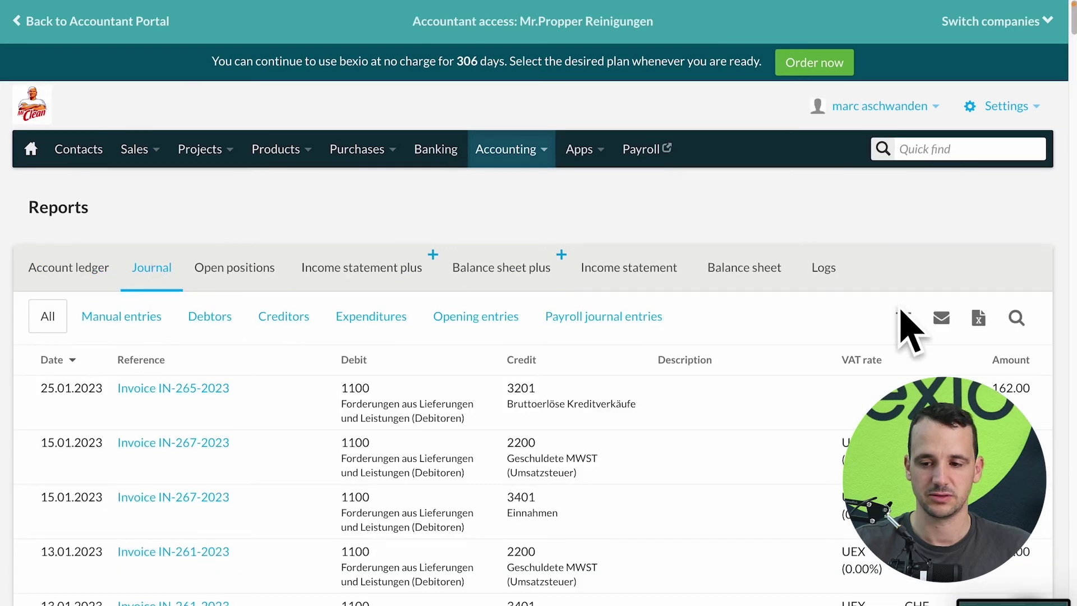
left_click(1009, 314)
type("669")
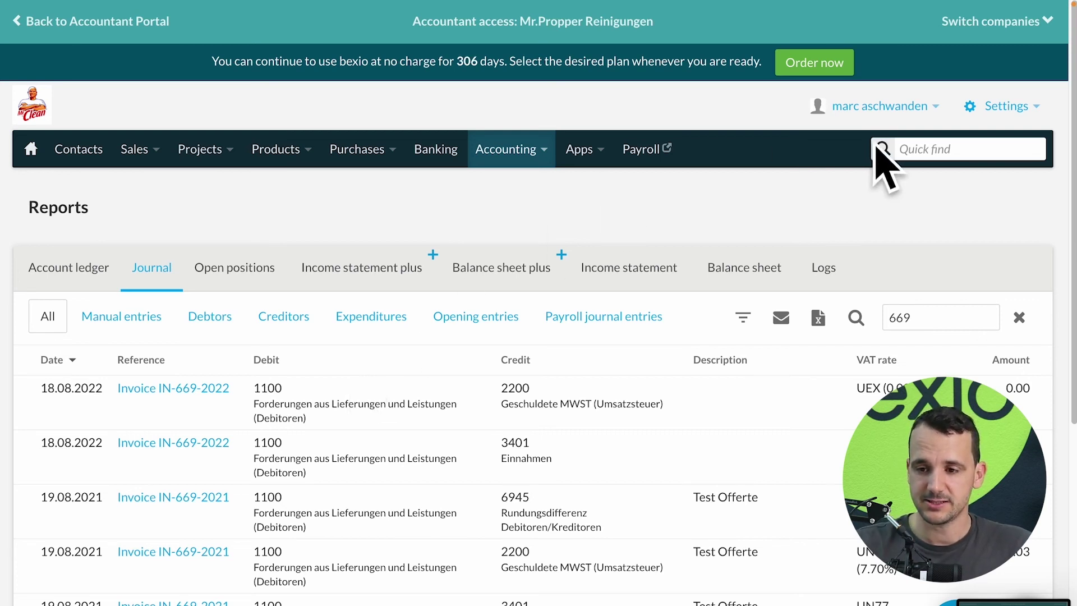
- Open the Settings dropdown while the 669-filtered journal remains visible
left_click(992, 112)
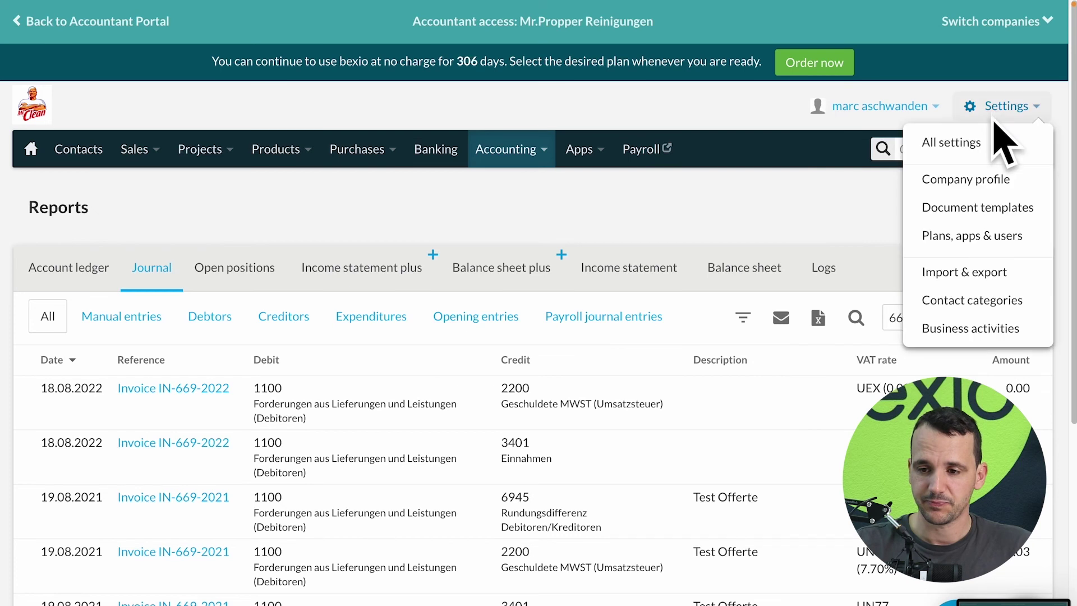
- Go to Plans, apps & users, scroll to User management and open accountant management
left_click(961, 239)
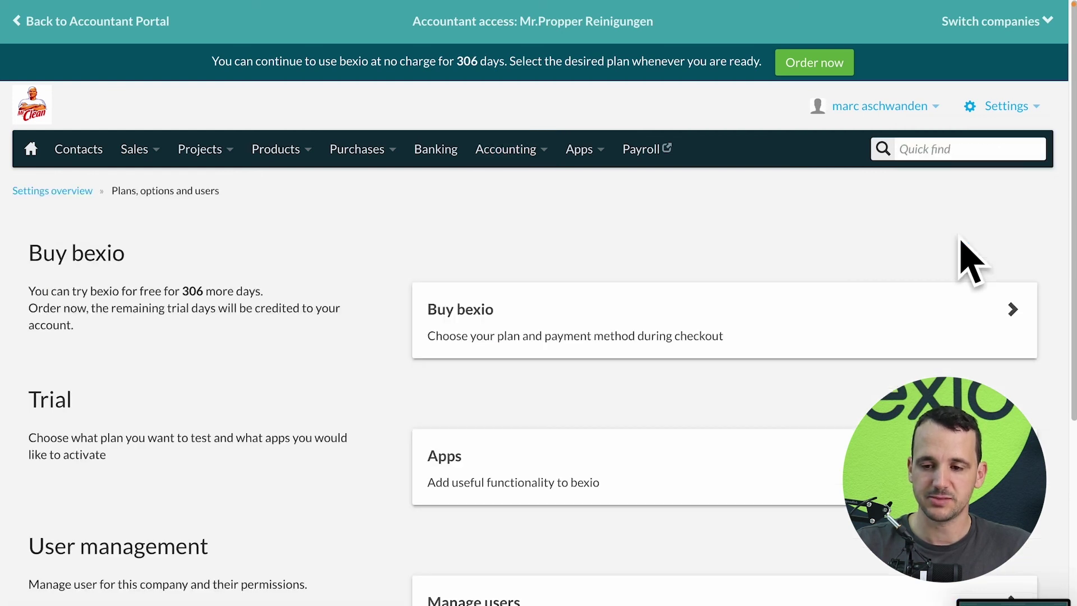
scroll(368, 303, "down", 2)
scroll(368, 298, "down", 6)
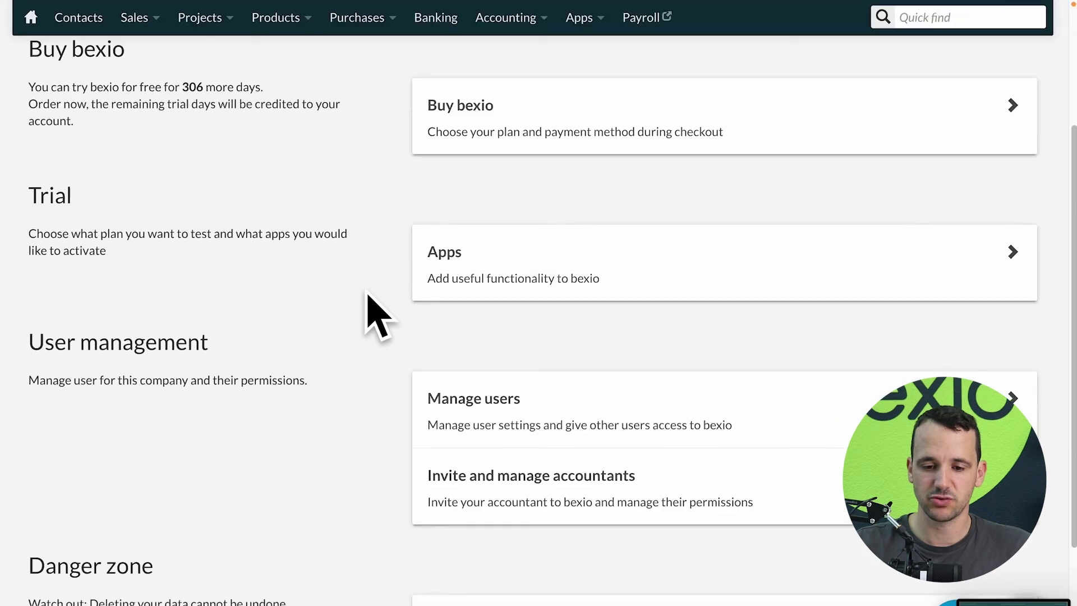
left_click_drag(425, 278, 639, 279)
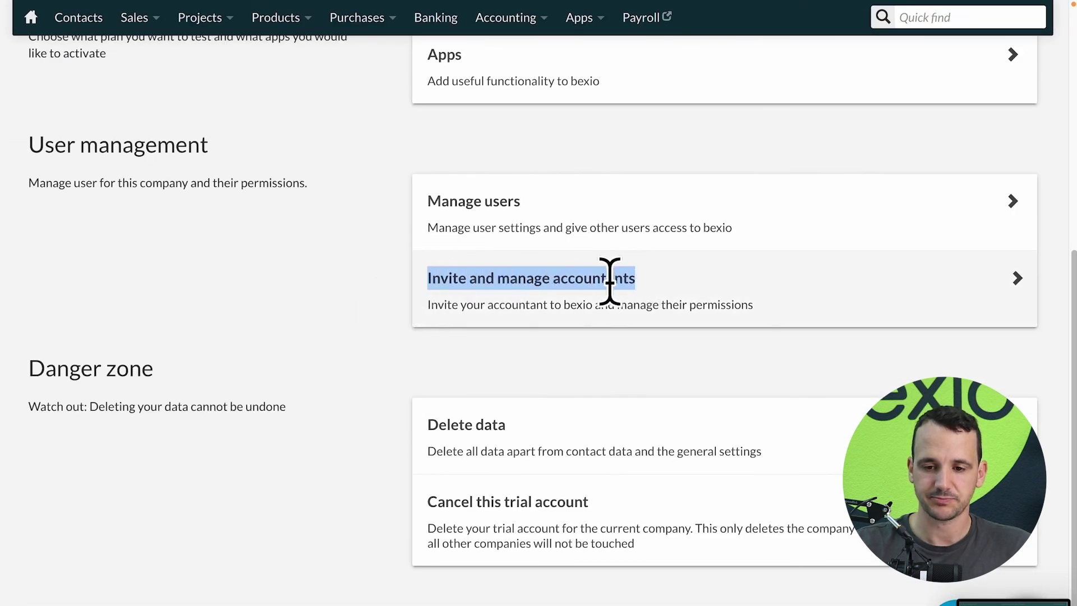
left_click(672, 287)
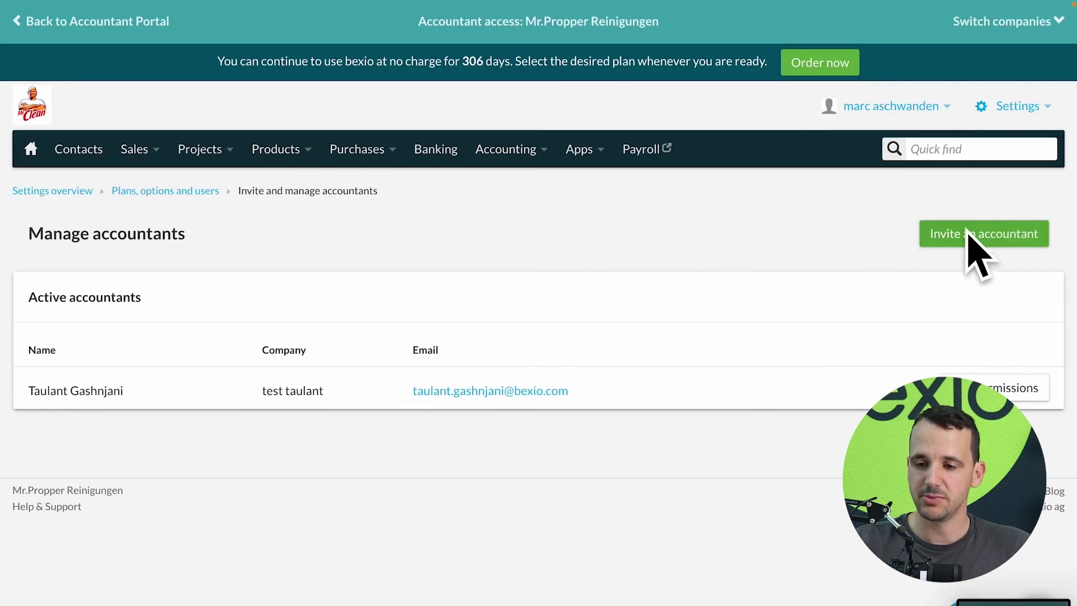
- Start a new accountant invitation, showing the empty accountant email address field
left_click(943, 234)
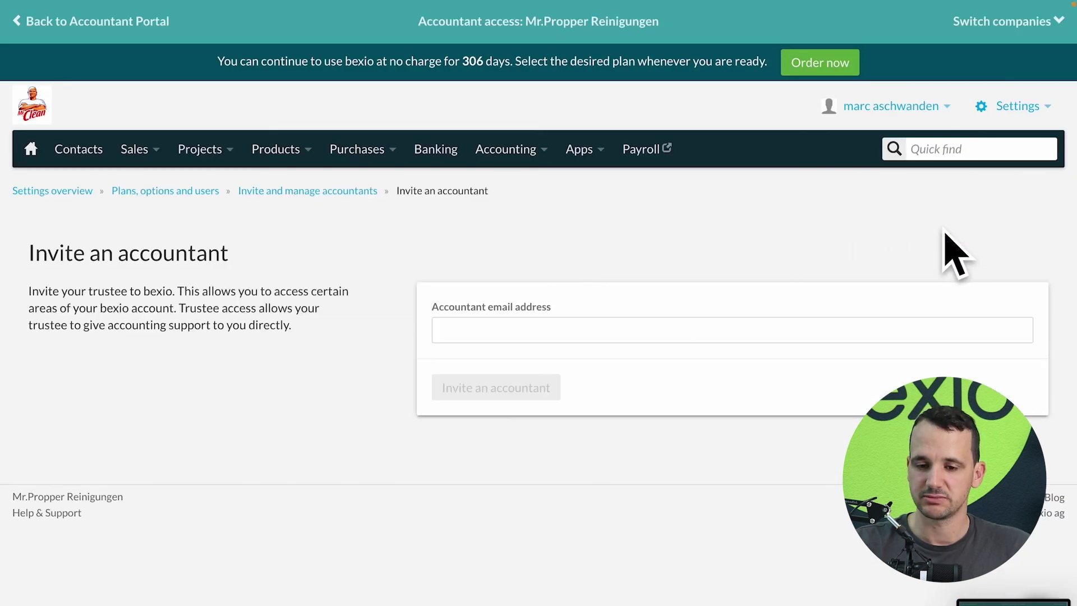